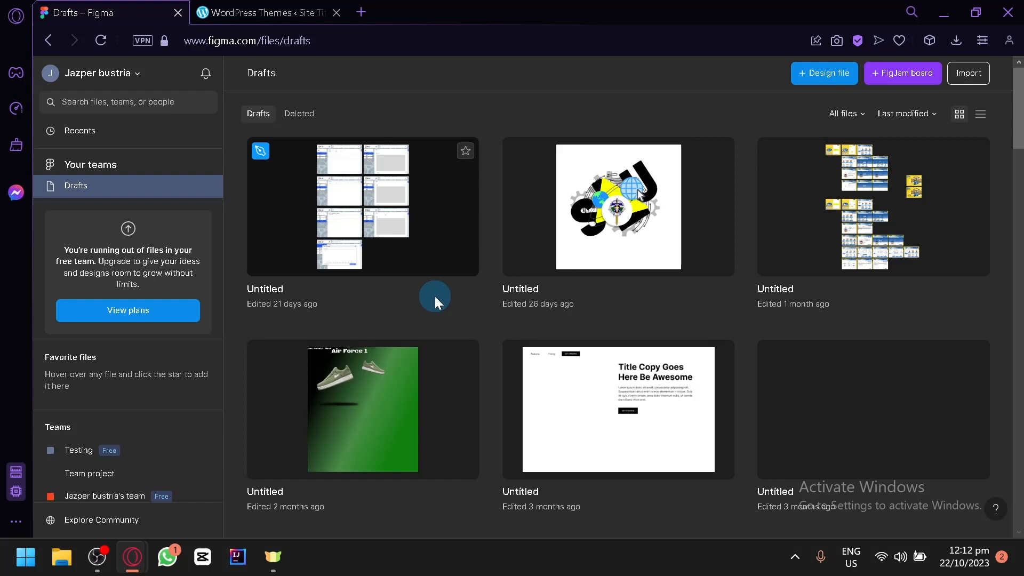
View the WordPress themes page, return to Figma and open the most recently edited draft with the email screens.
left_click(255, 7)
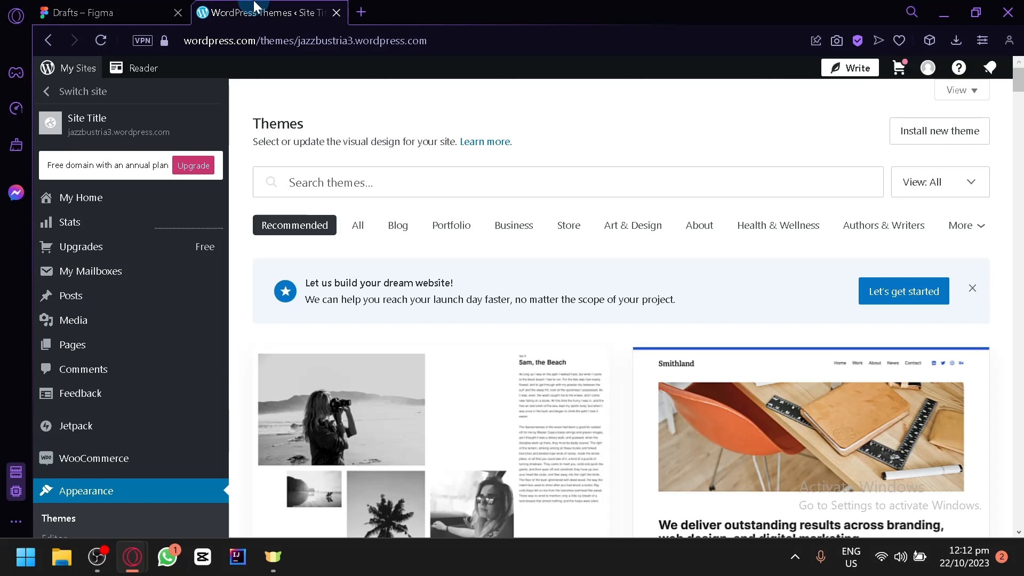
left_click(140, 7)
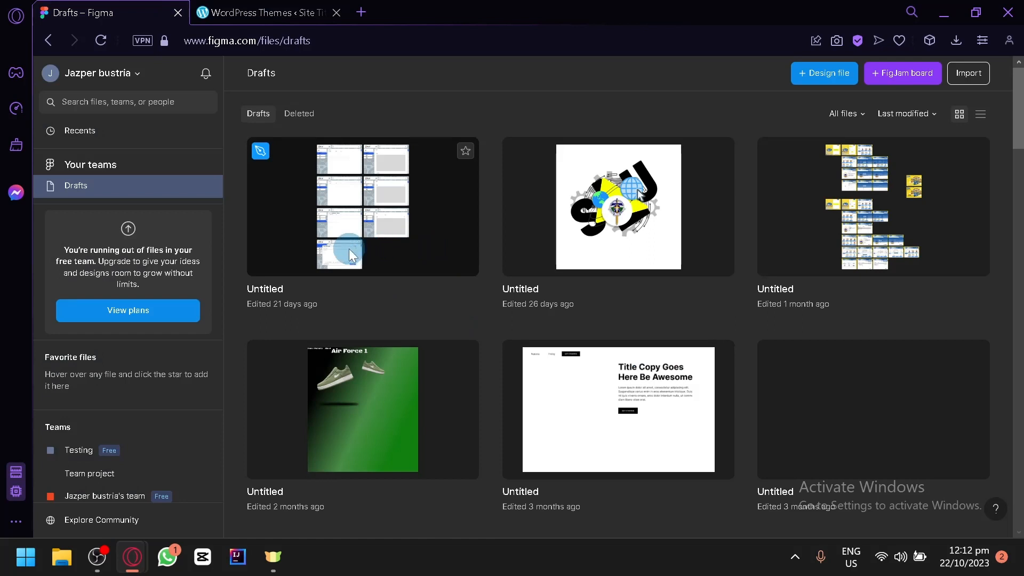
double_click(357, 220)
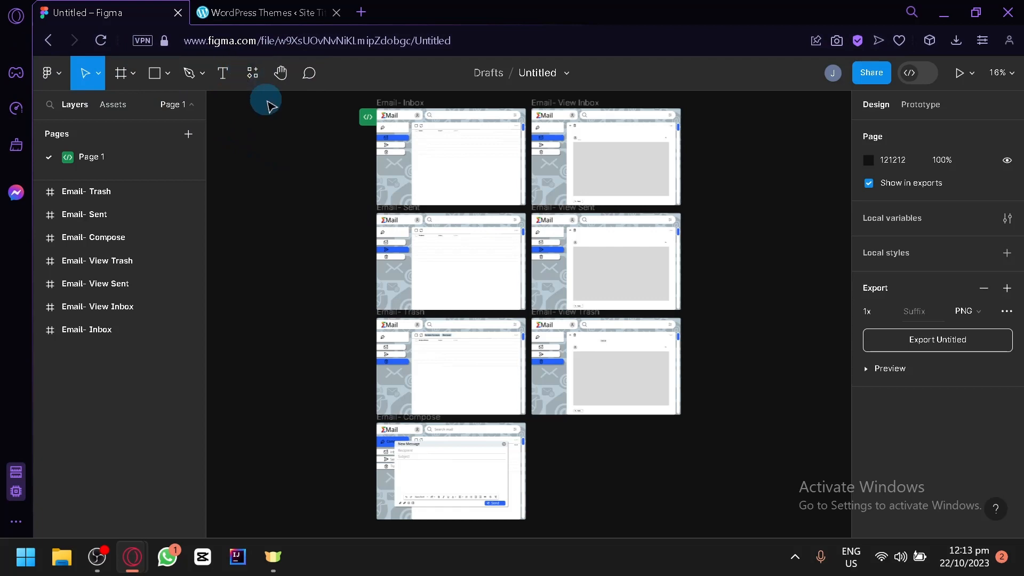
scroll(266, 101, "up", 4)
scroll(267, 101, "down", 3)
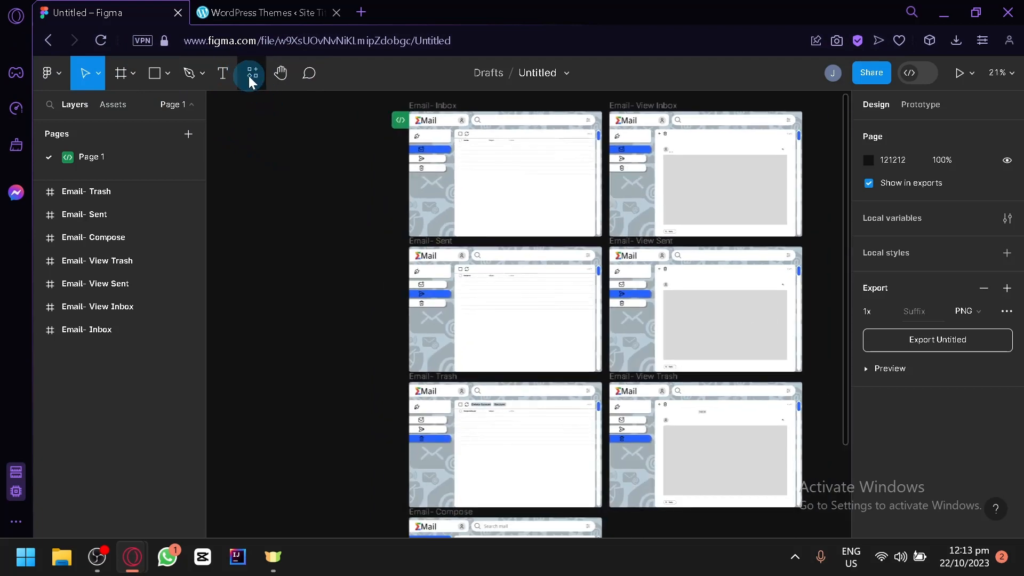
Search the plugins for YOTAKO and run the Figma to WordPress plugin.
right_click(248, 76)
left_click(484, 71)
left_click(337, 13)
left_click(252, 75)
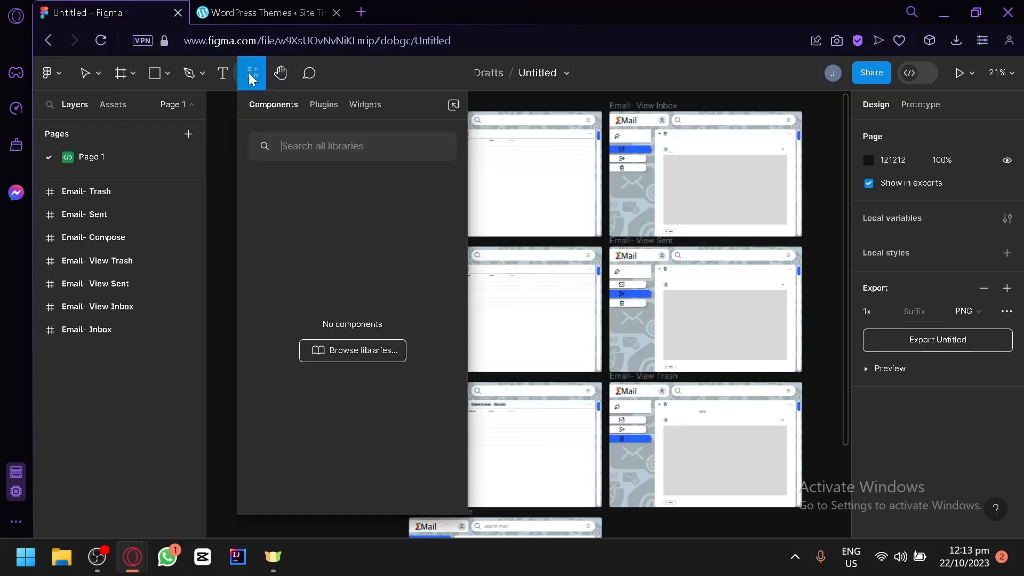
left_click(324, 106)
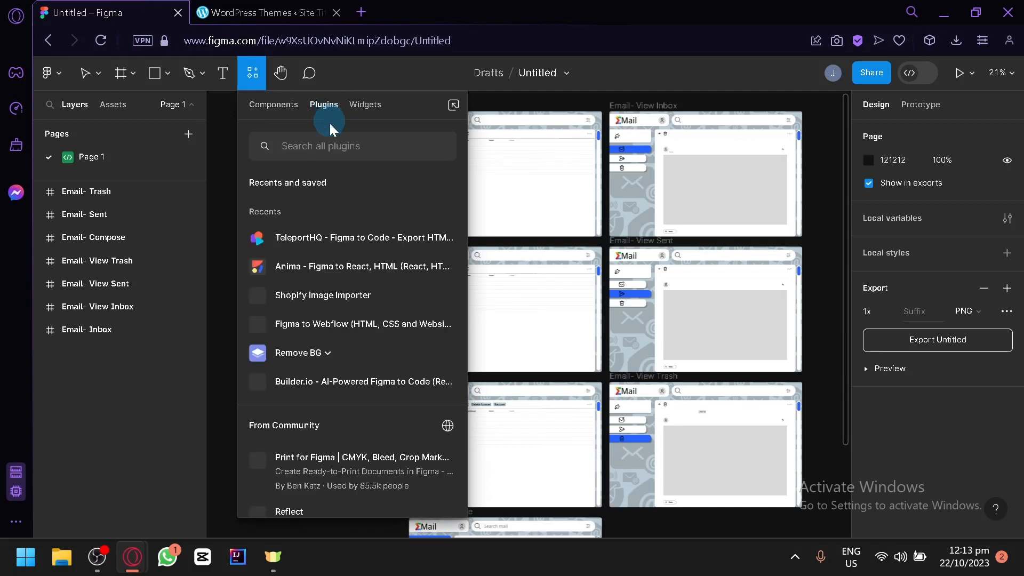
type("YOTAKO")
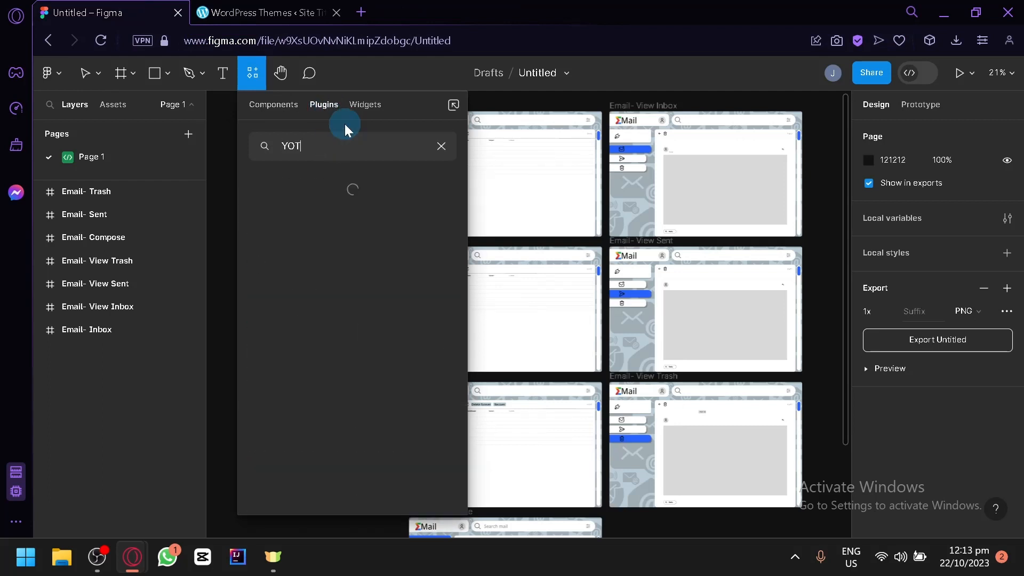
mouse_move(348, 237)
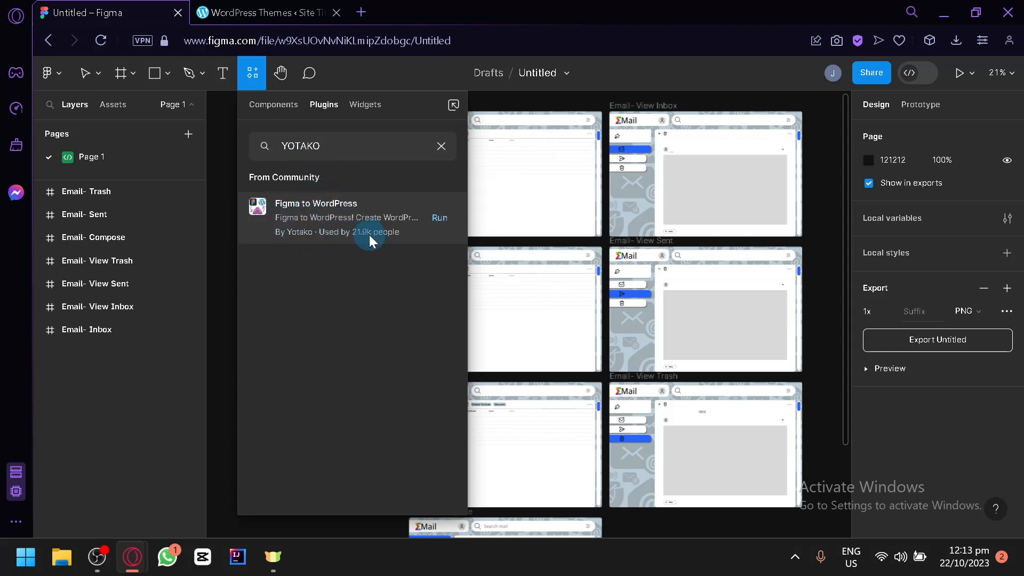
left_click(435, 219)
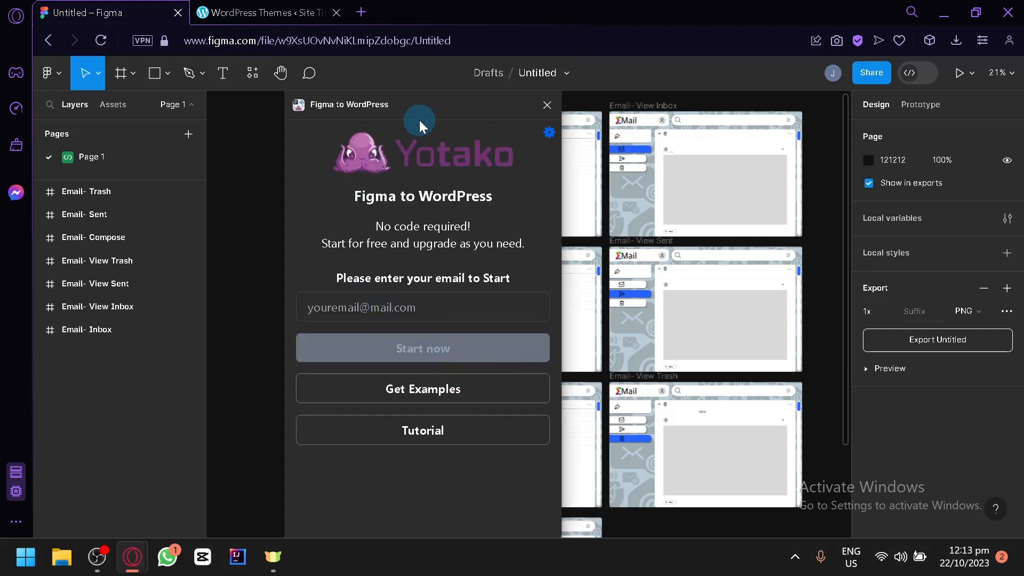
Enter the email address to start the plugin and review its instructions for sharing the Figma URL.
left_click_drag(433, 101, 344, 81)
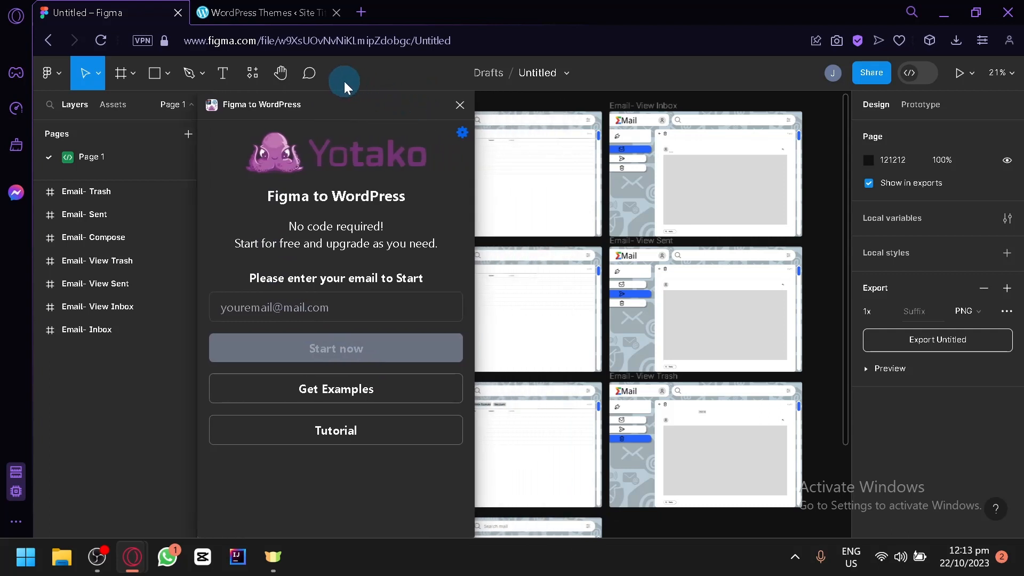
left_click(293, 314)
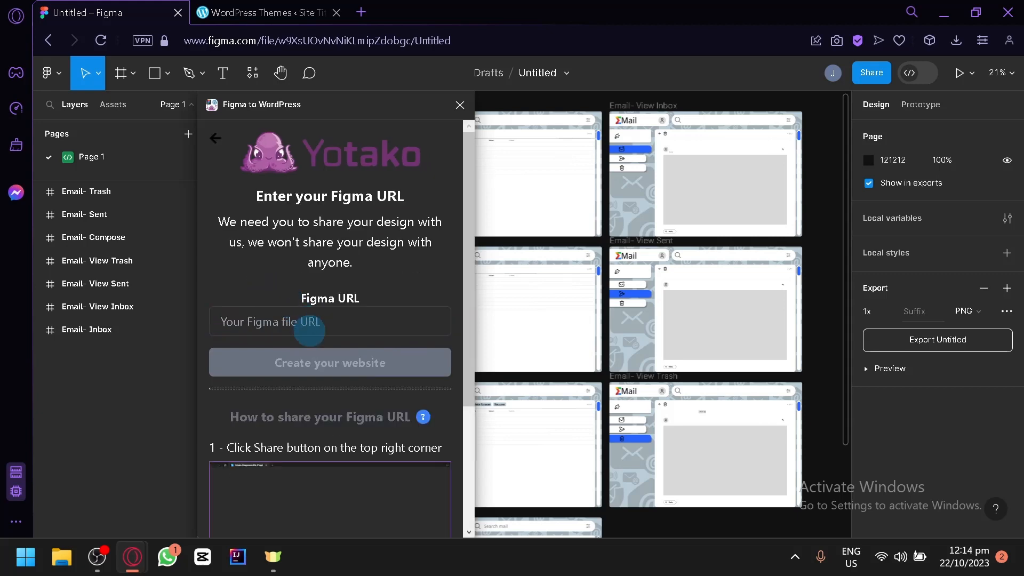
scroll(320, 343, "down", 2)
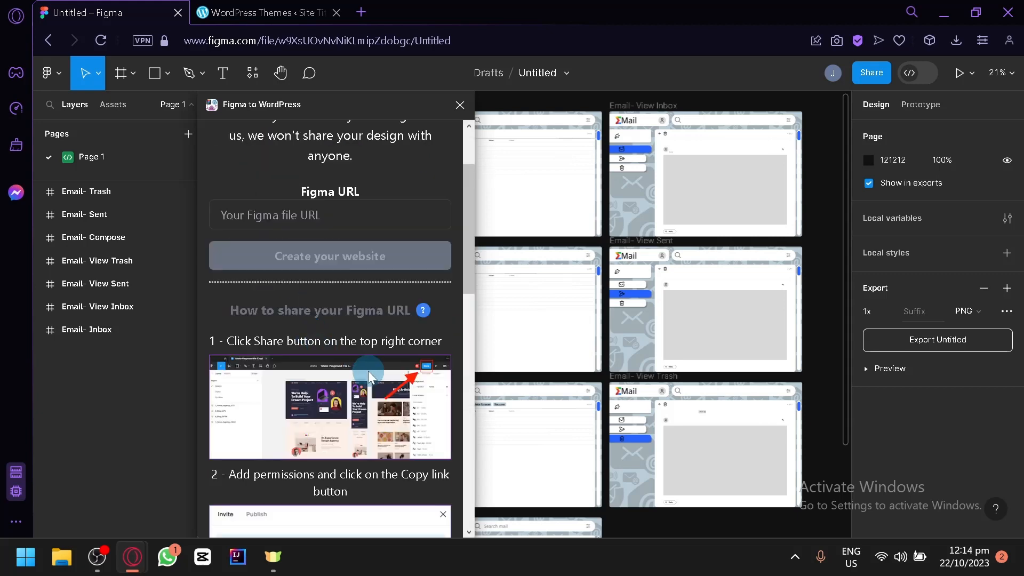
scroll(358, 296, "up", 2)
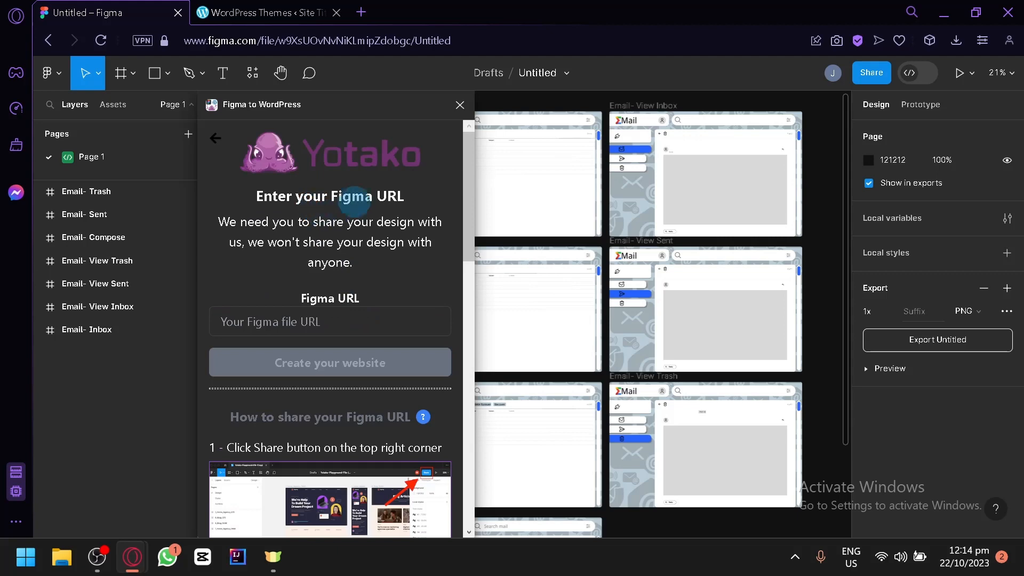
scroll(413, 309, "down", 4)
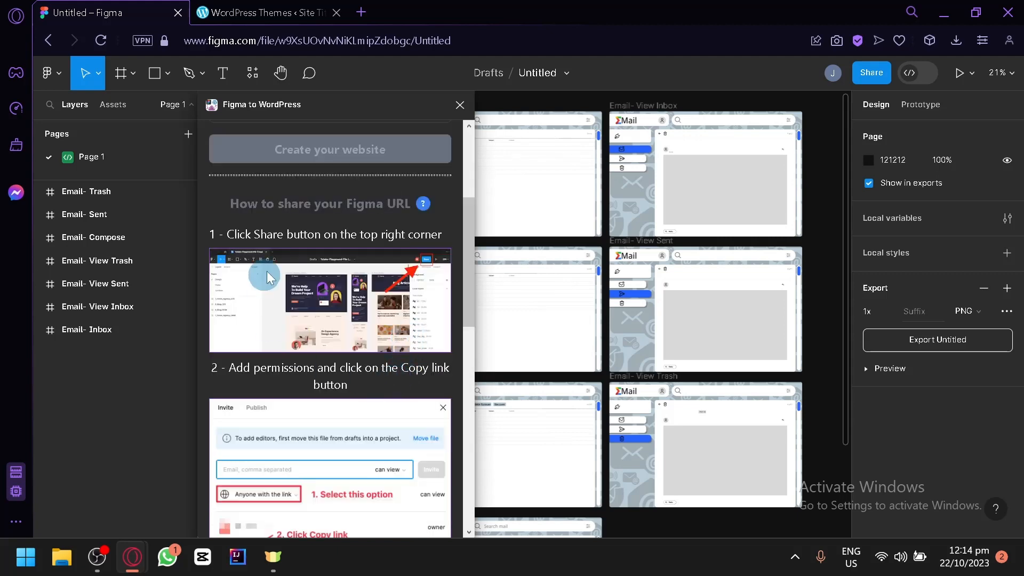
scroll(336, 336, "down", 6)
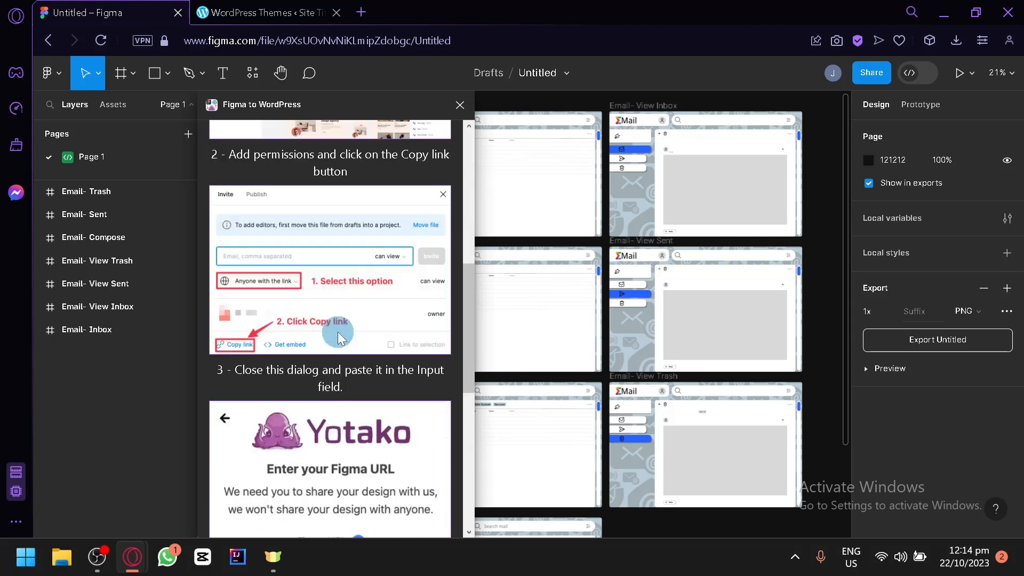
scroll(325, 332, "down", 6)
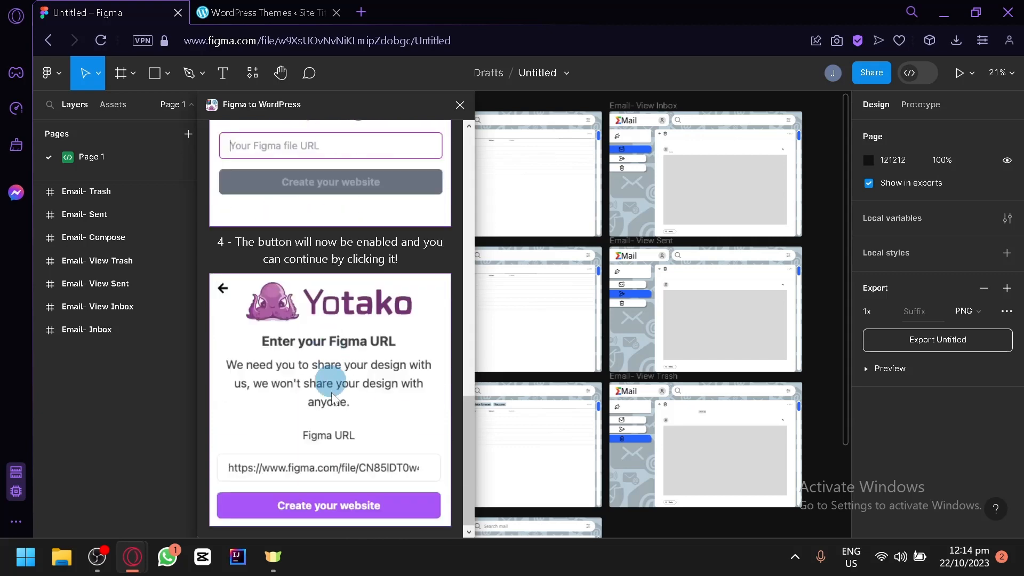
scroll(331, 374, "up", 15)
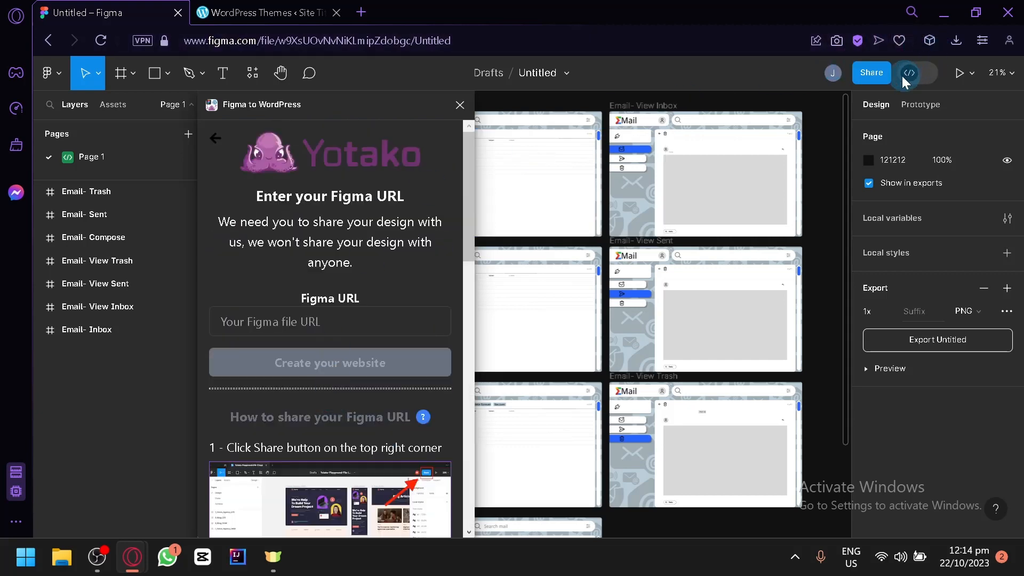
Copy the file's share link and submit it as the plugin's Figma URL to create the website, and close the plugin.
left_click(870, 73)
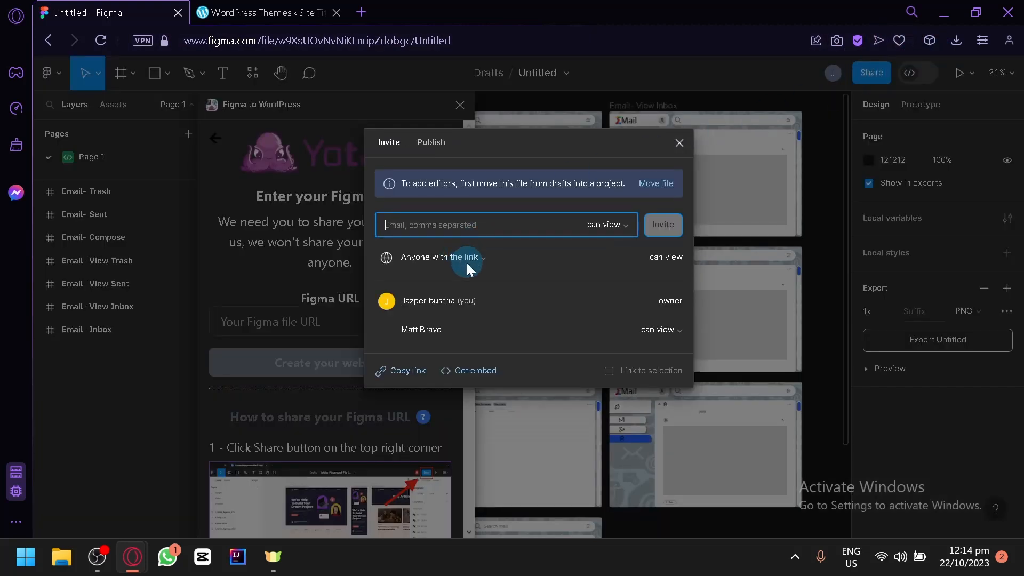
left_click(414, 367)
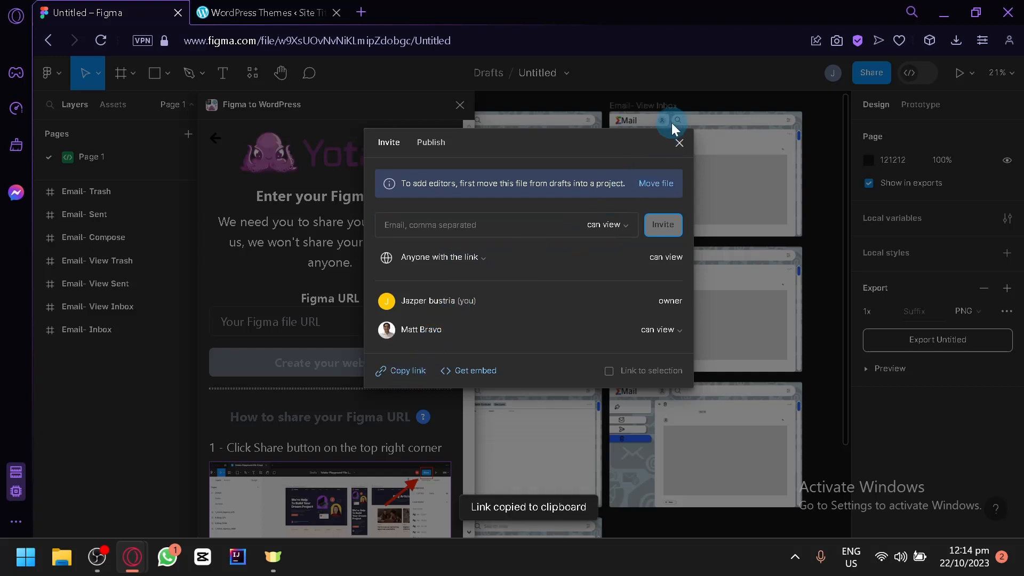
left_click(677, 136)
left_click(349, 320)
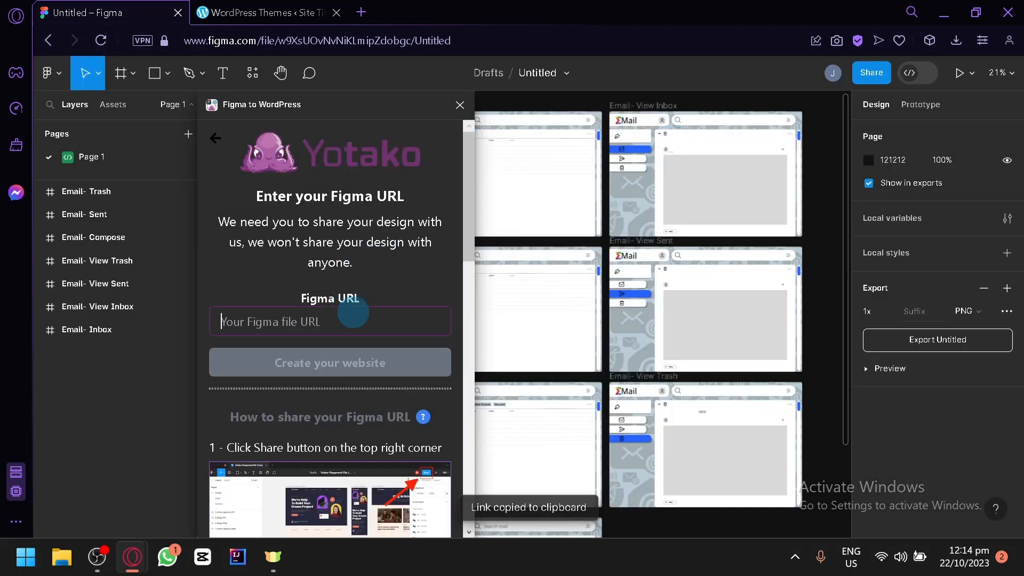
key("ctrl+v")
left_click(352, 368)
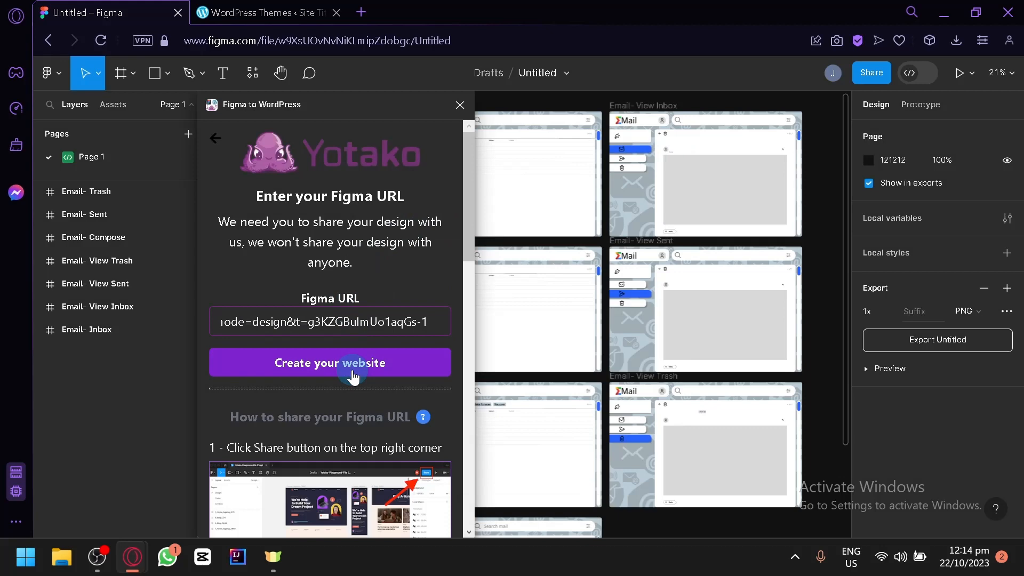
scroll(352, 369, "down", 8)
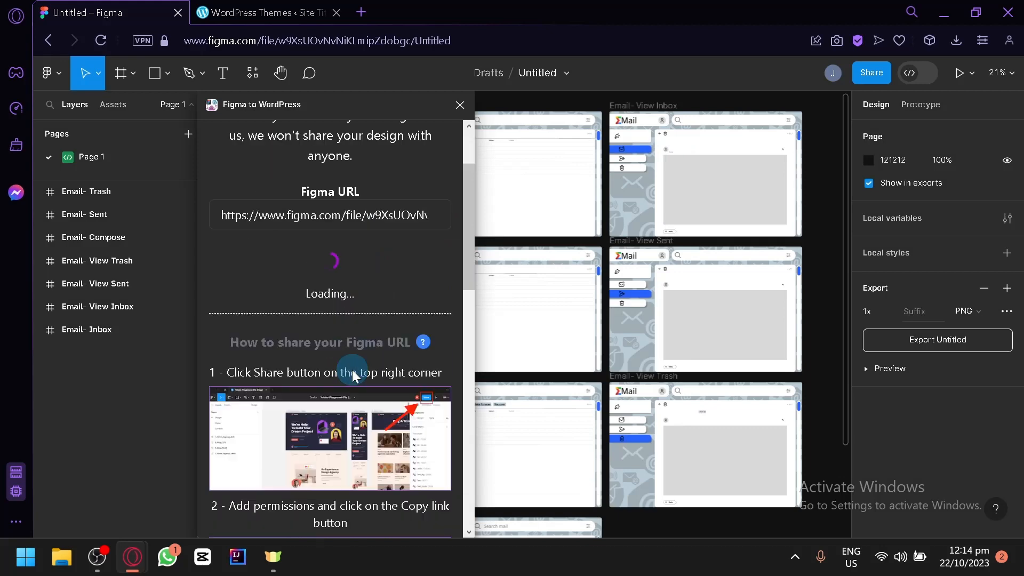
scroll(352, 370, "up", 2)
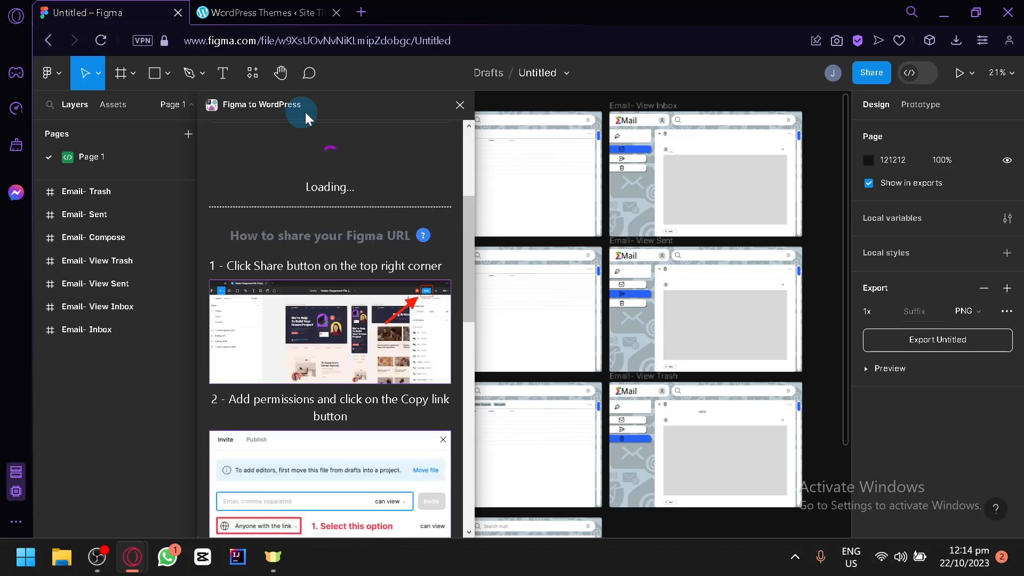
scroll(331, 212, "down", 2)
scroll(242, 453, "down", 2)
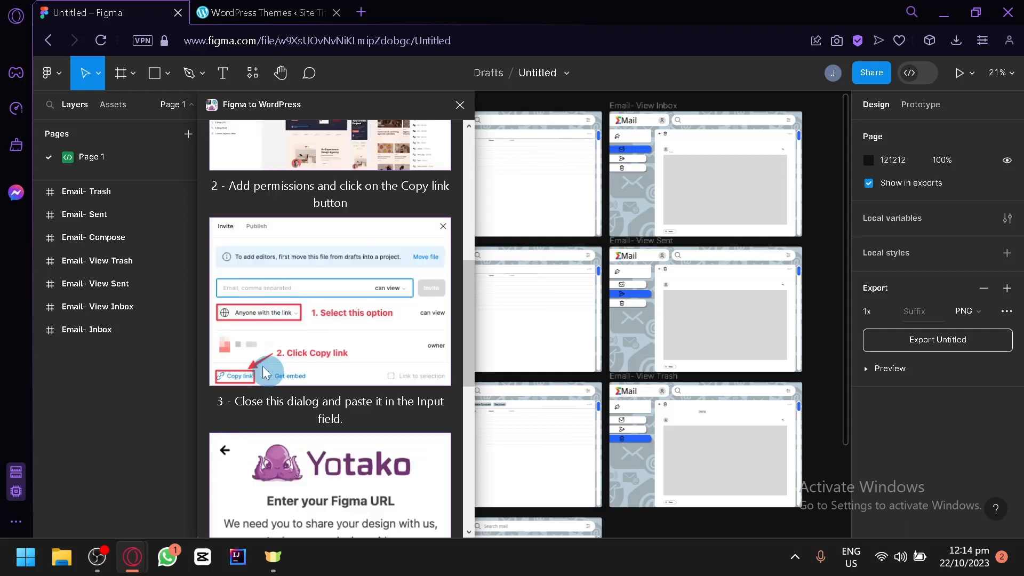
scroll(295, 462, "down", 2)
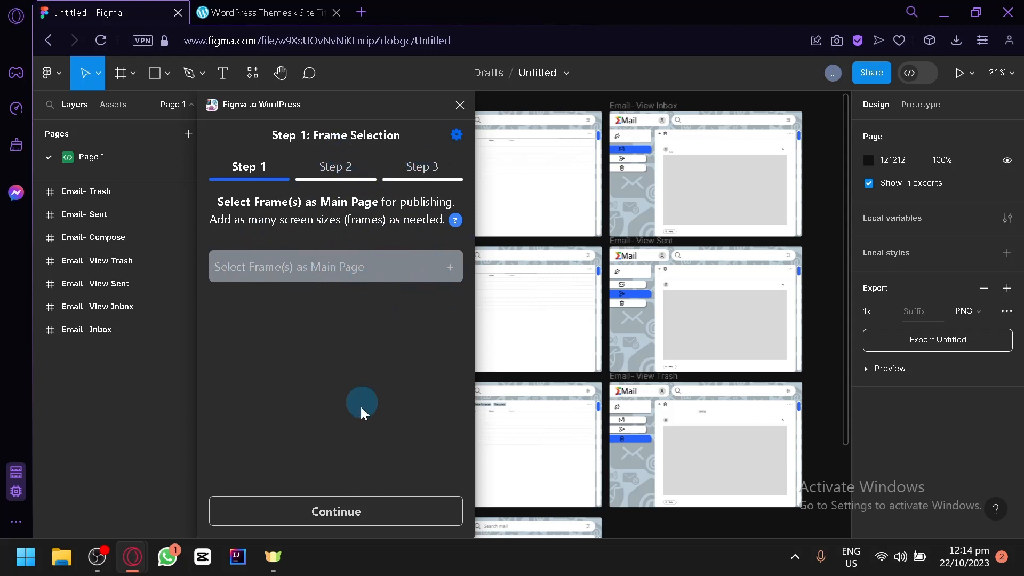
left_click(460, 105)
Copy the file's share link with access set to anyone with the link.
left_click(882, 75)
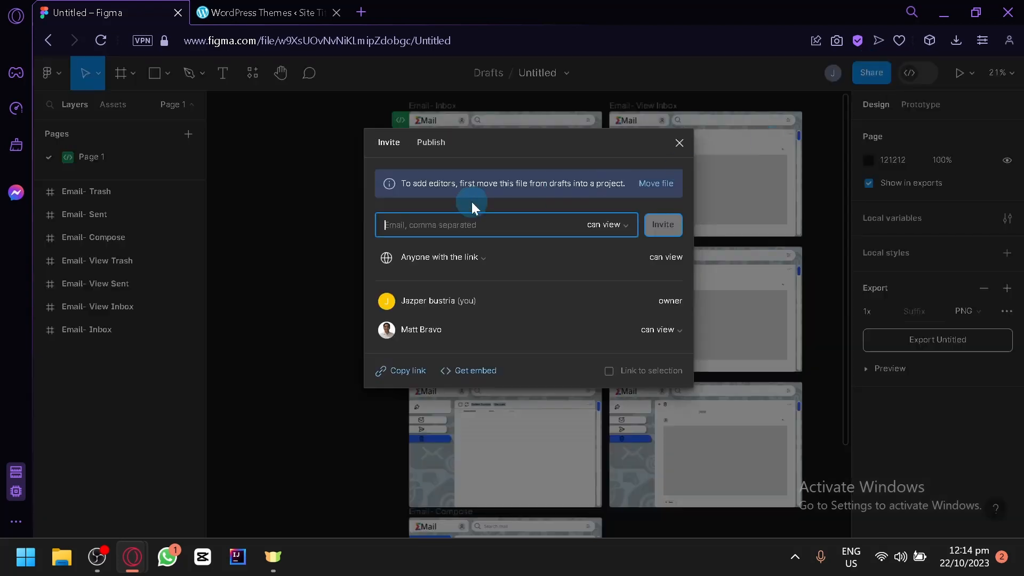
left_click(475, 255)
left_click(476, 258)
left_click(415, 373)
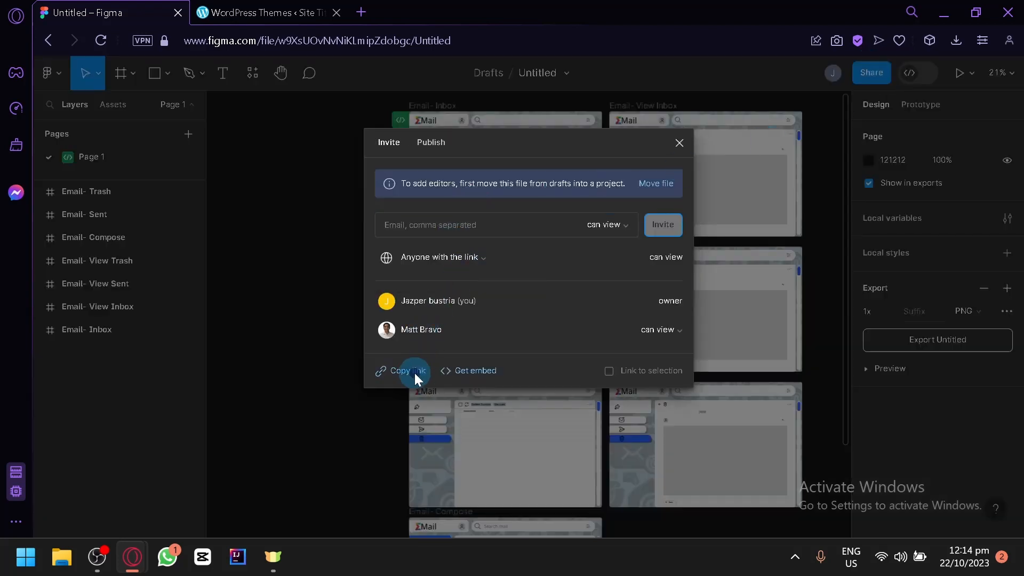
left_click(679, 143)
Run Yotako's Figma to WordPress plugin again and create the website from the copied file link.
left_click(155, 74)
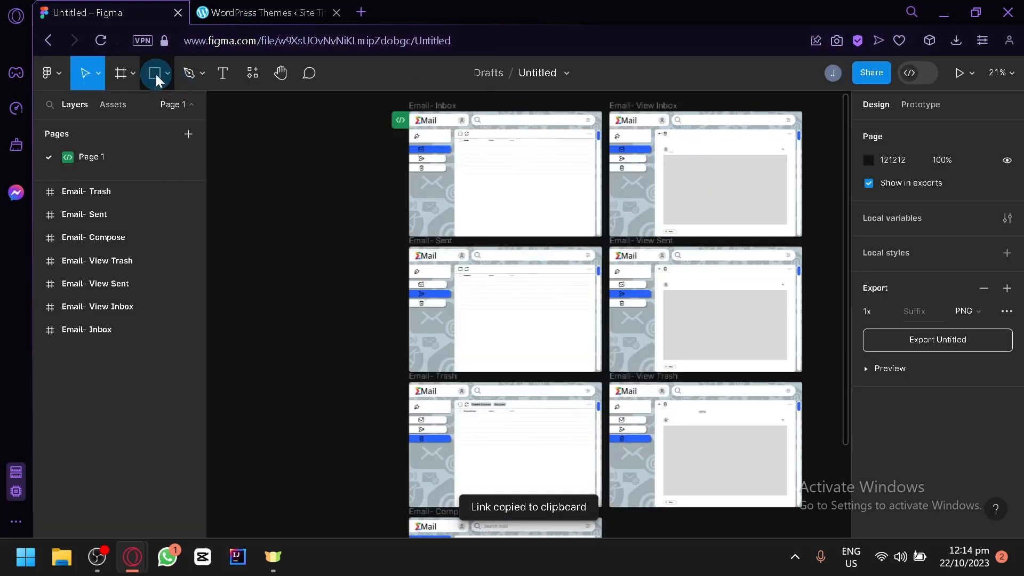
left_click(253, 73)
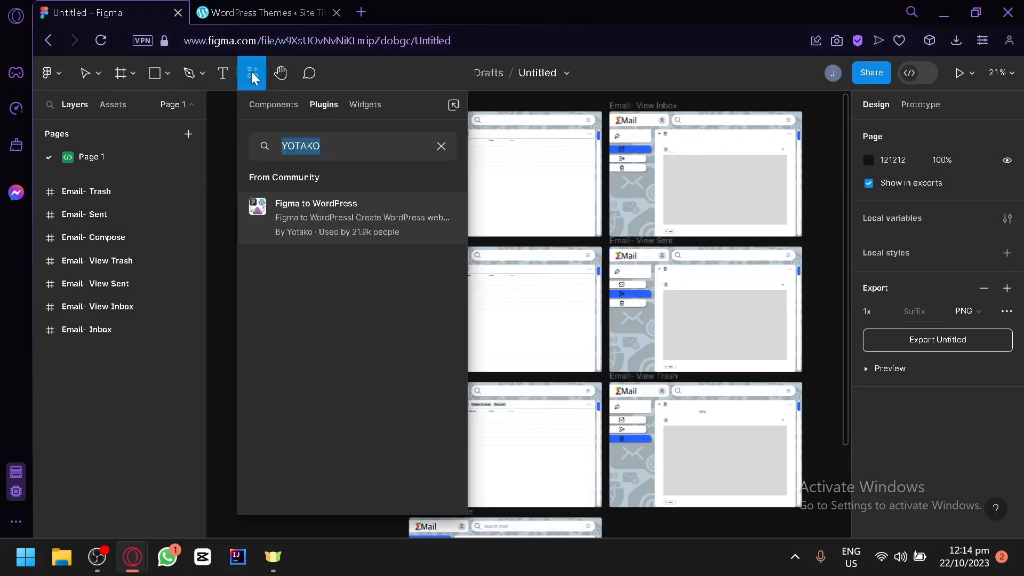
left_click(335, 232)
left_click(339, 312)
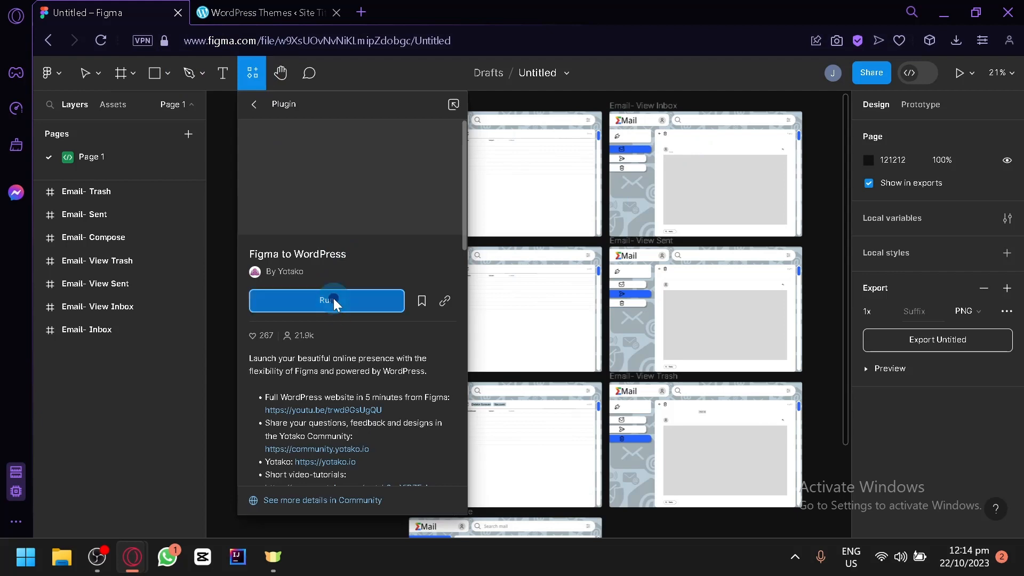
left_click(326, 321)
key("ctrl+v")
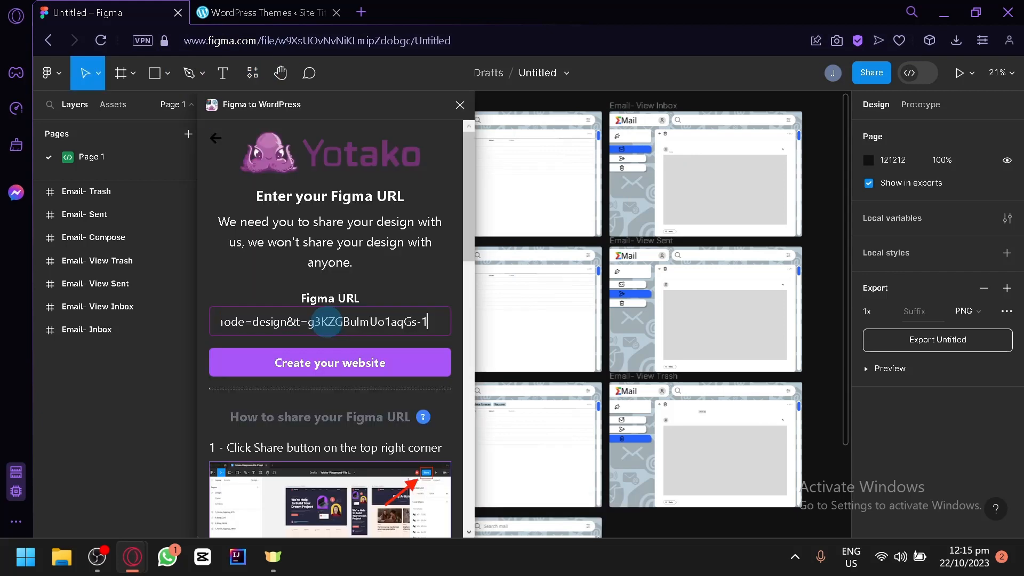
left_click(345, 368)
scroll(340, 367, "down", 10)
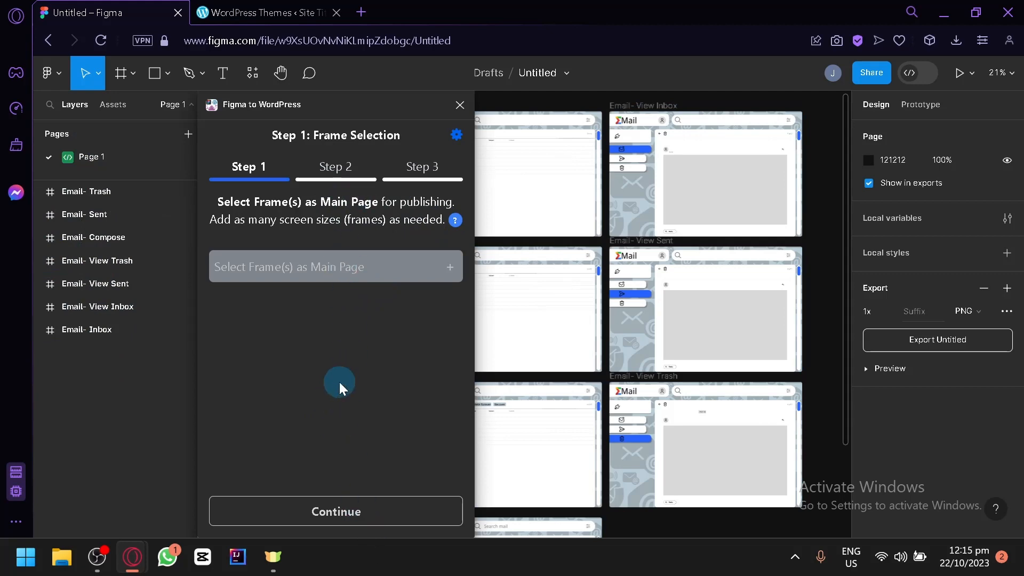
Move the plugin window clear of the layer list and add the Email- Trash frame as the main page.
left_click_drag(315, 105, 613, 105)
left_click(84, 200)
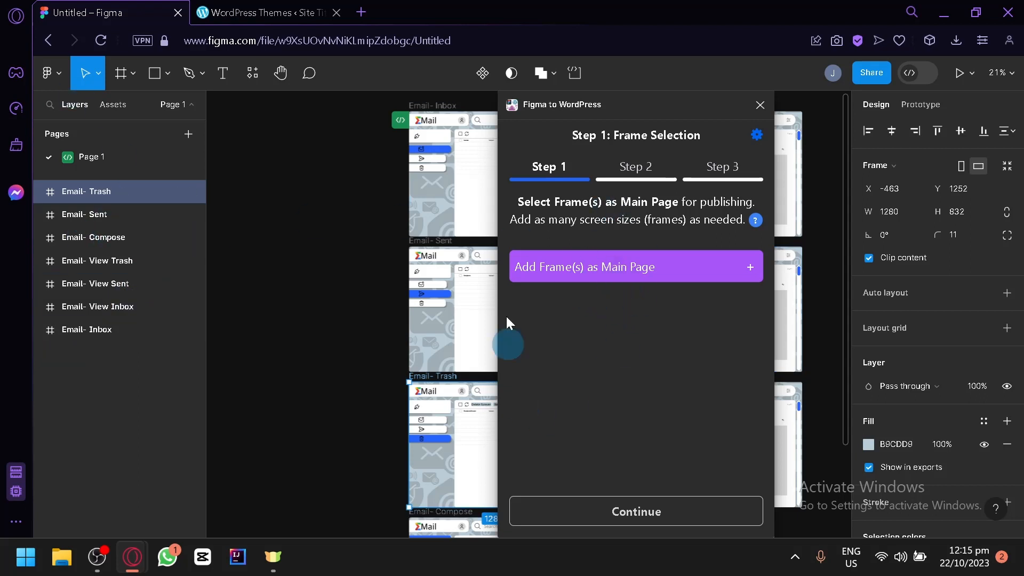
left_click_drag(627, 107, 610, 79)
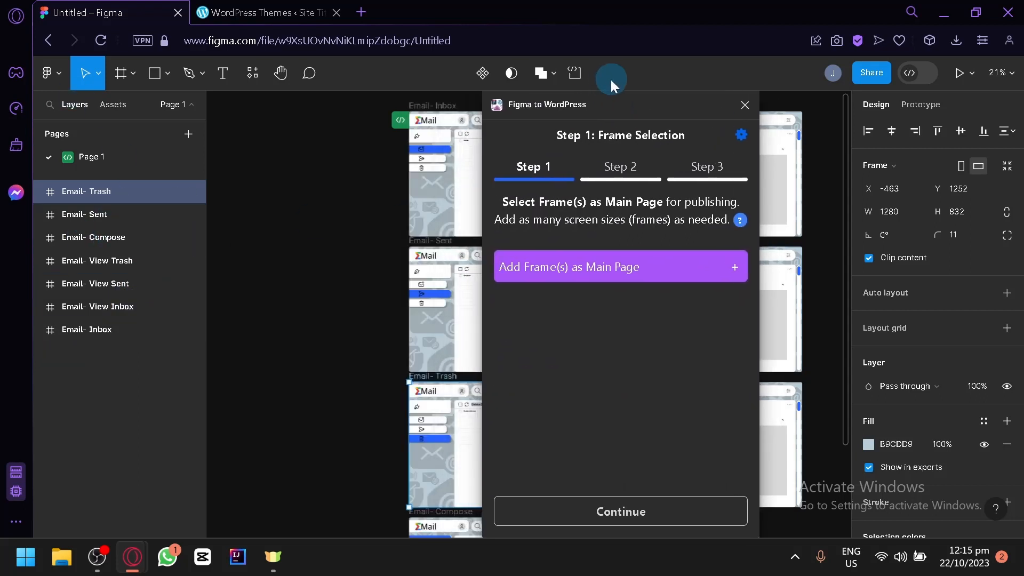
left_click(645, 268)
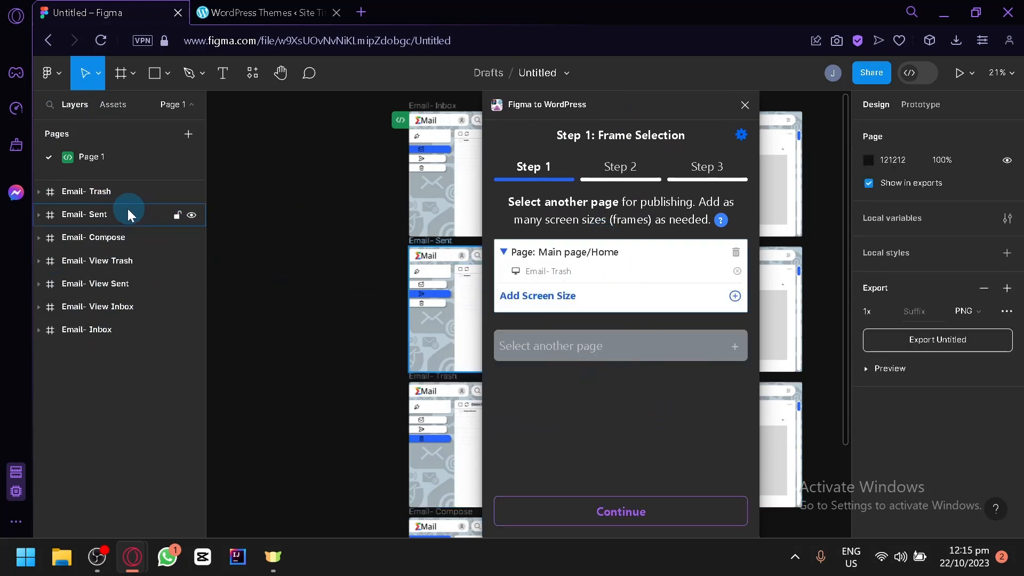
Add the Email- Sent and Email- Compose frames as further pages of the normal page type.
left_click(128, 214)
left_click(608, 354)
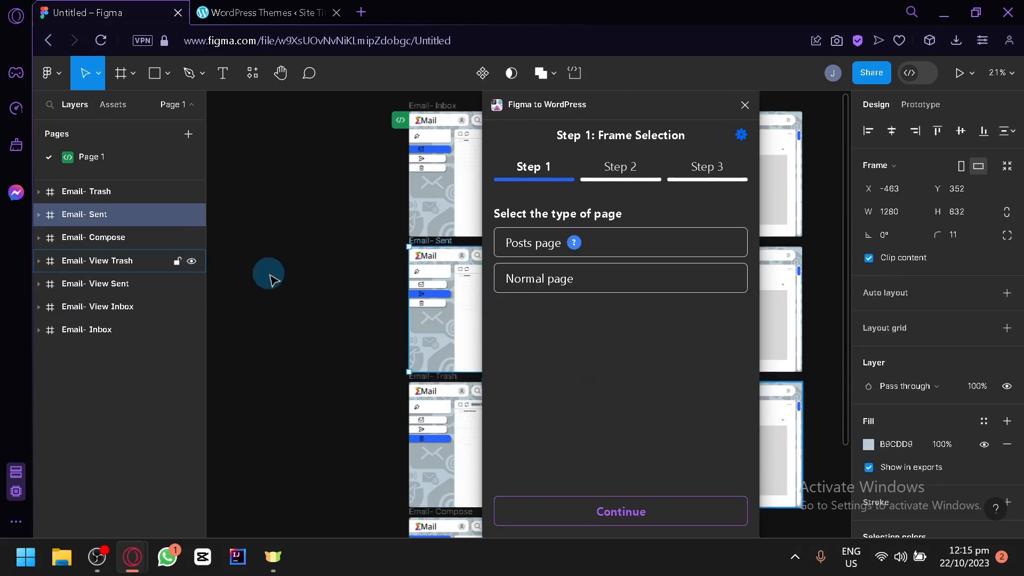
left_click(558, 288)
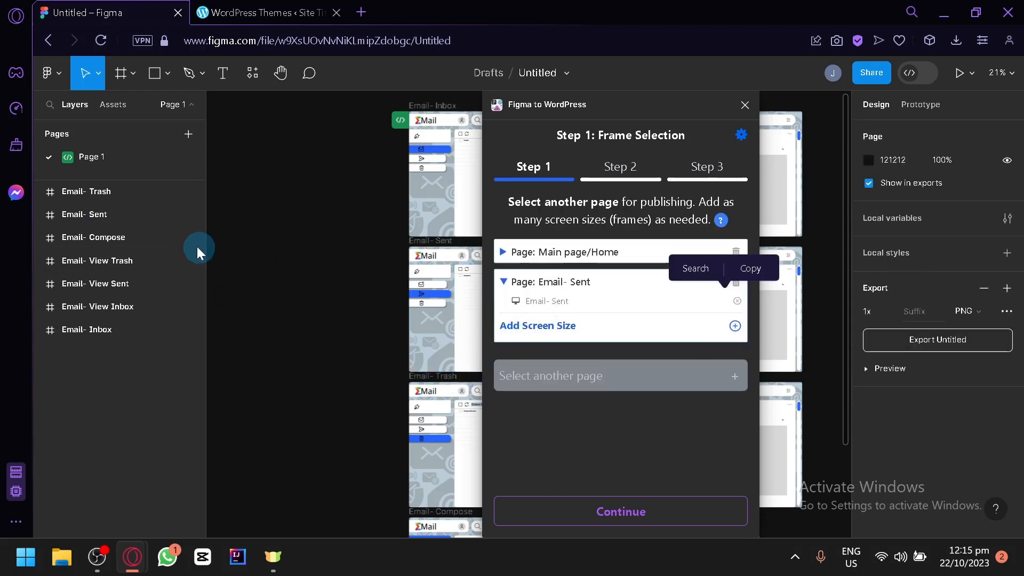
left_click(121, 247)
left_click(660, 375)
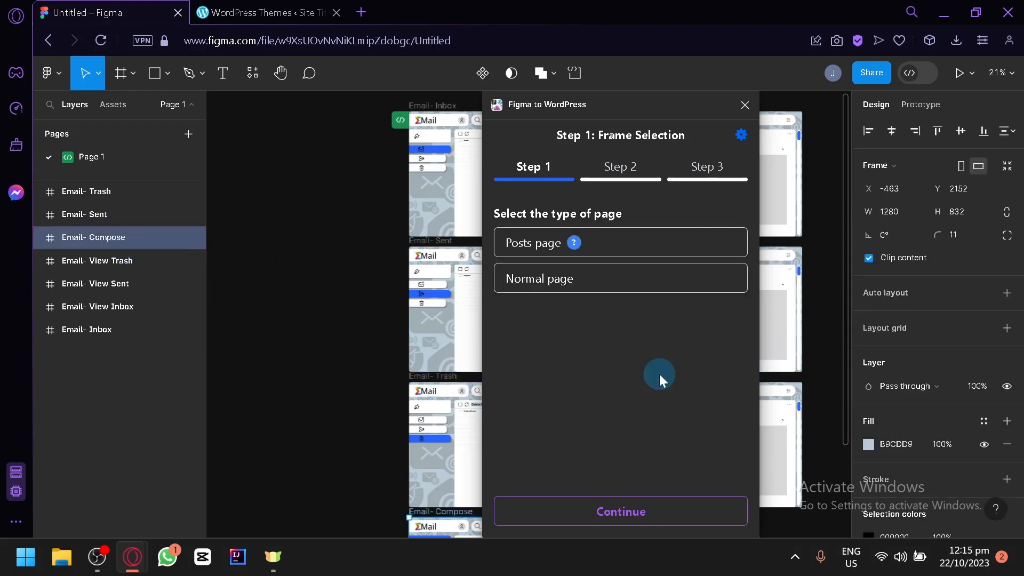
left_click(601, 279)
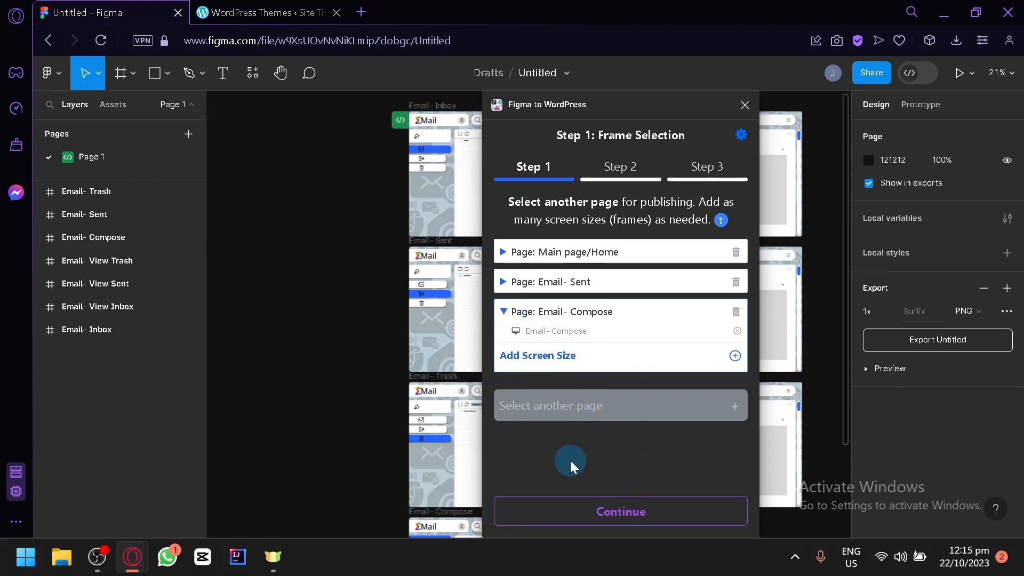
Finish the frame selection and have the Yotako AI Assistant analyze the design.
left_click(607, 513)
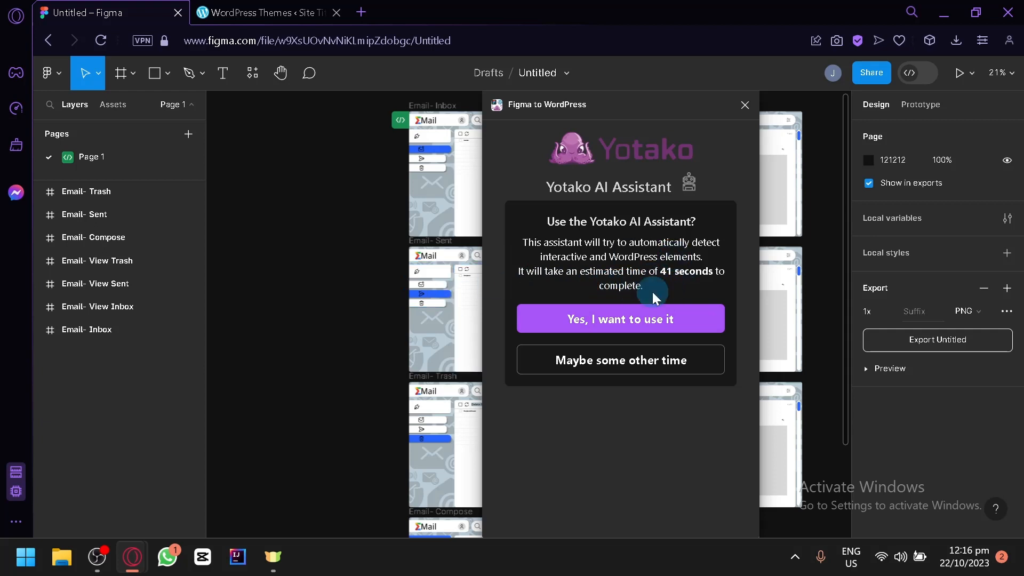
left_click(640, 323)
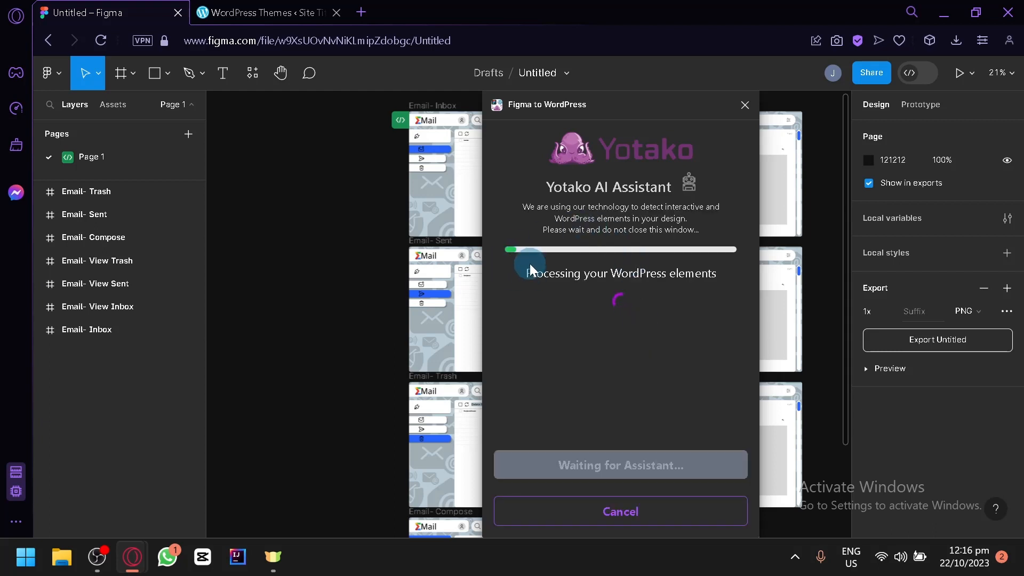
left_click_drag(326, 244, 168, 256)
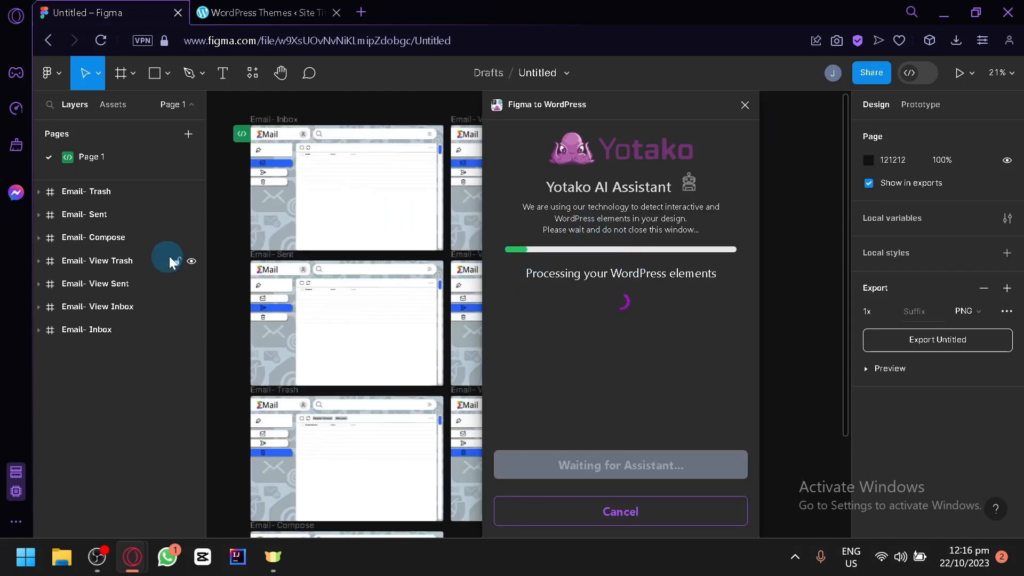
scroll(301, 178, "up", 3)
left_click_drag(242, 214, 403, 158)
left_click_drag(453, 288, 412, 214)
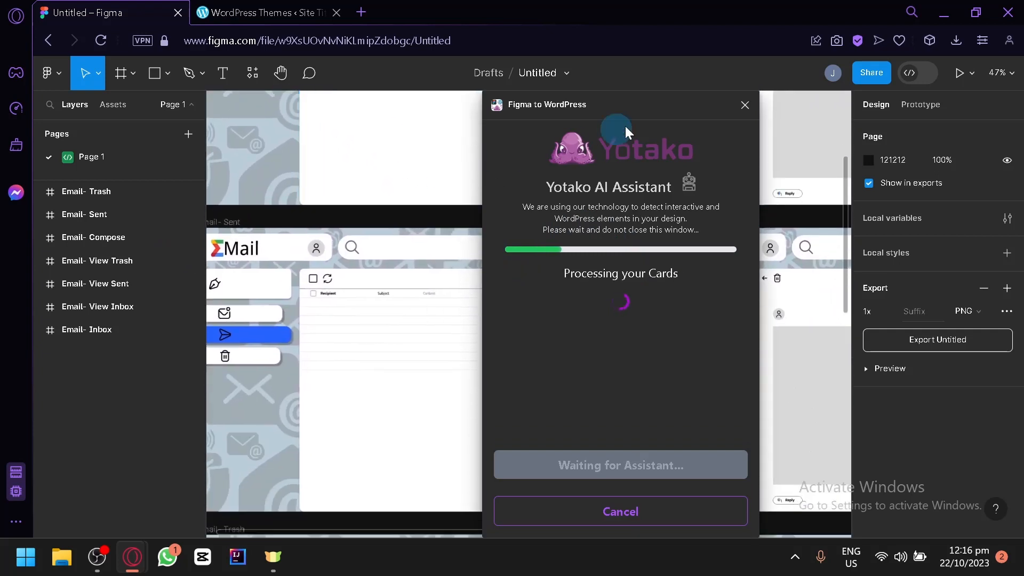
left_click_drag(626, 109, 234, 74)
left_click_drag(614, 247, 715, 454)
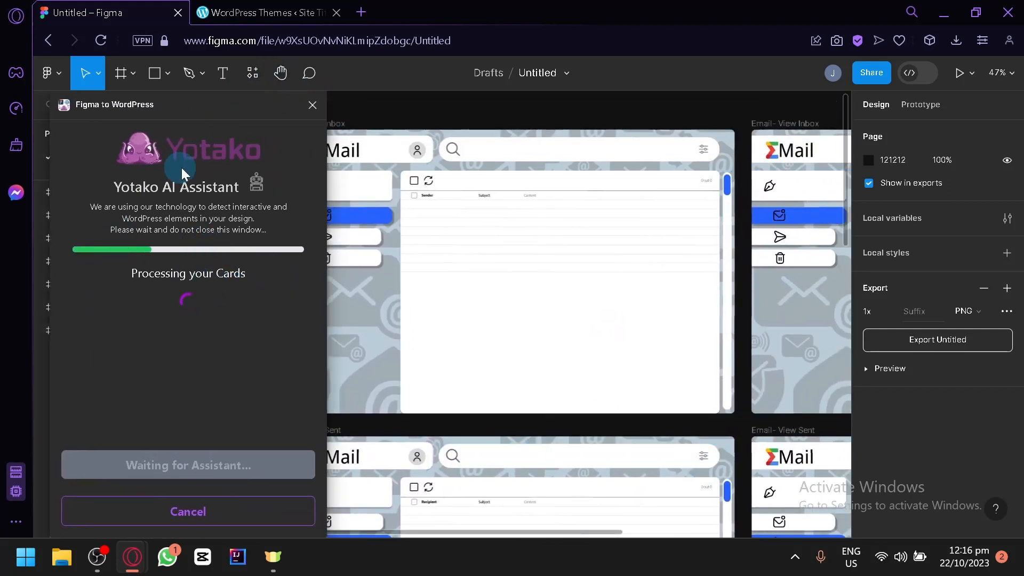
mouse_move(466, 197)
left_mouse_down()
mouse_move(512, 213)
mouse_move(686, 231)
mouse_move(313, 194)
mouse_move(614, 190)
mouse_move(407, 279)
mouse_move(448, 213)
mouse_move(478, 213)
left_mouse_up()
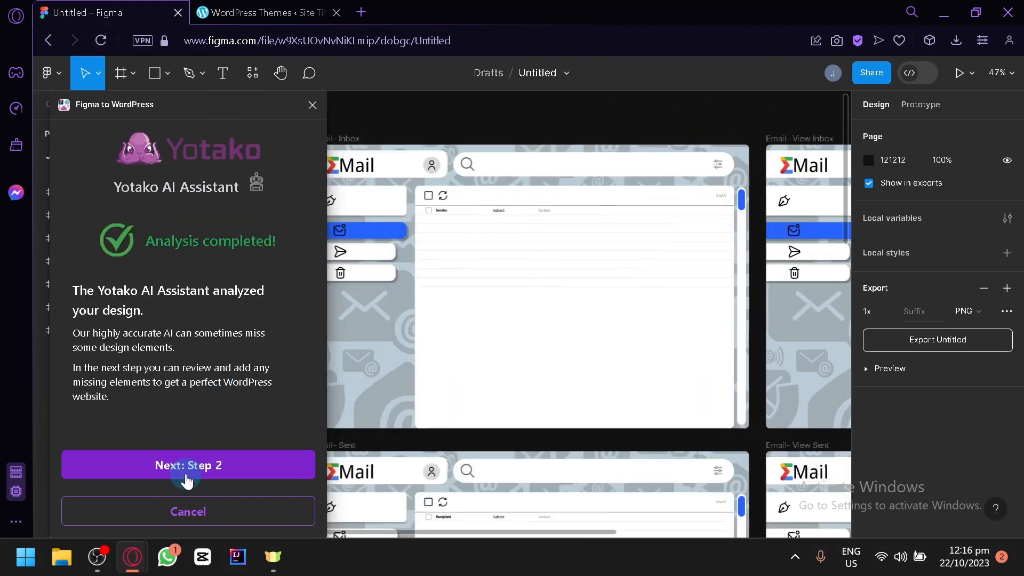
Move the plugin window clear of the layer list and proceed to Step 2, checking which WordPress elements are missing.
left_click_drag(177, 113, 630, 108)
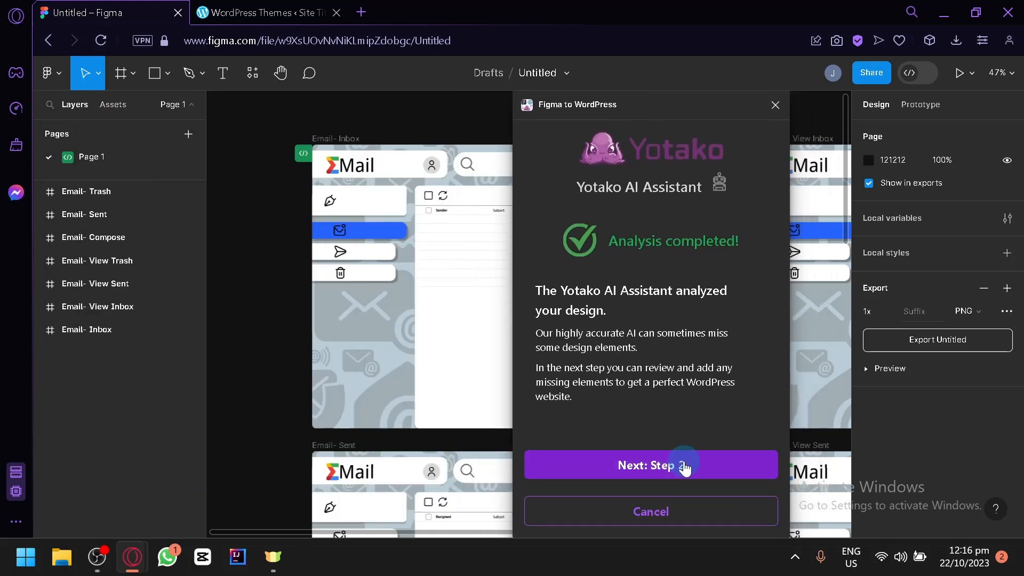
left_click(684, 466)
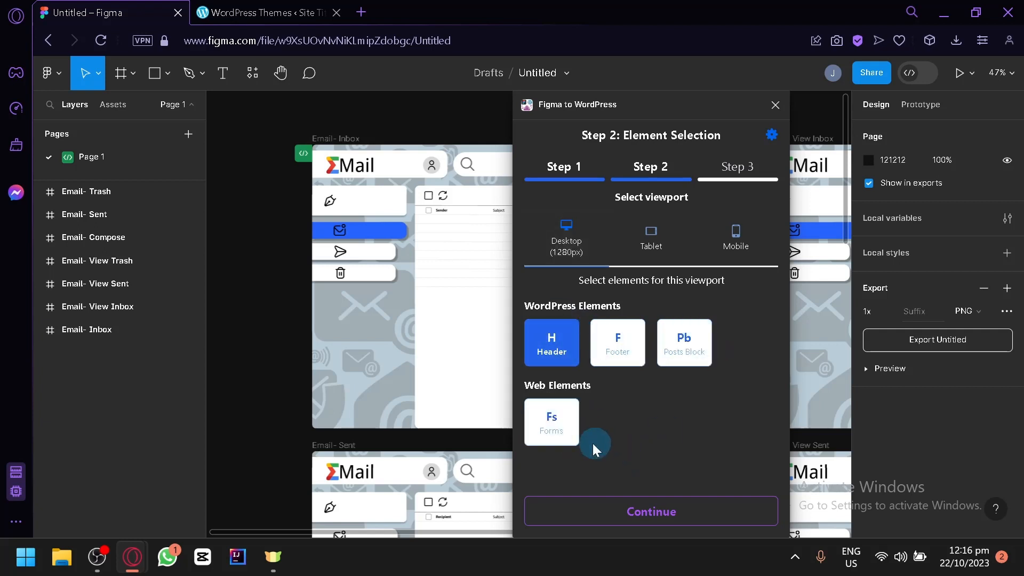
left_click(659, 512)
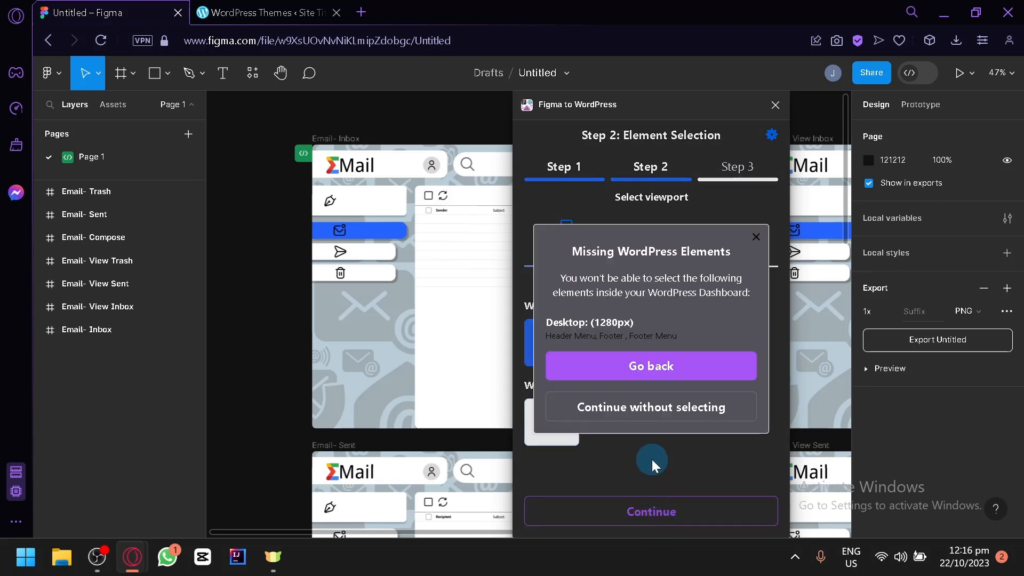
left_click(757, 236)
Add a form named Trash to the web elements of the desktop viewport.
left_click(562, 421)
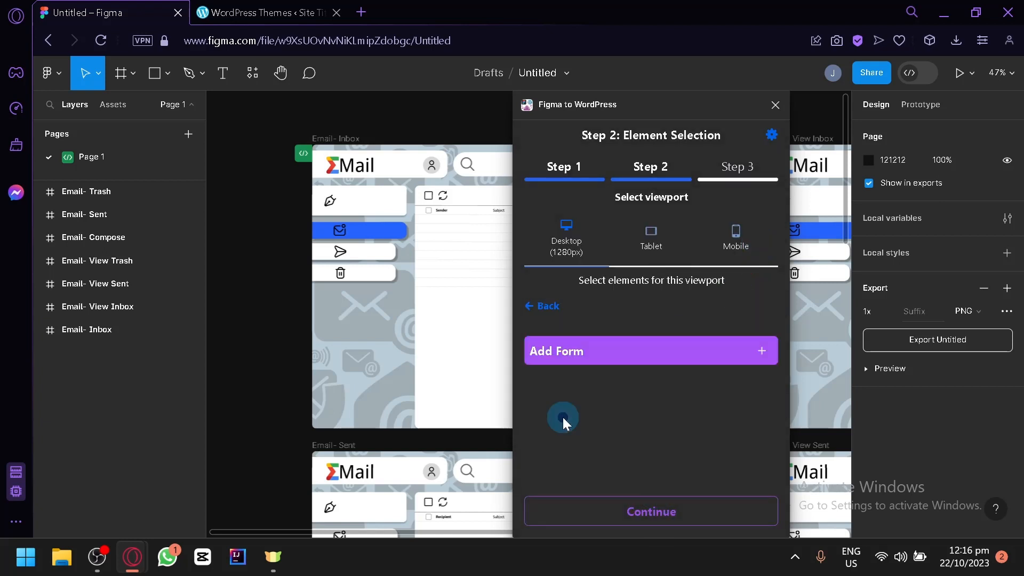
left_click(652, 351)
left_click(673, 397)
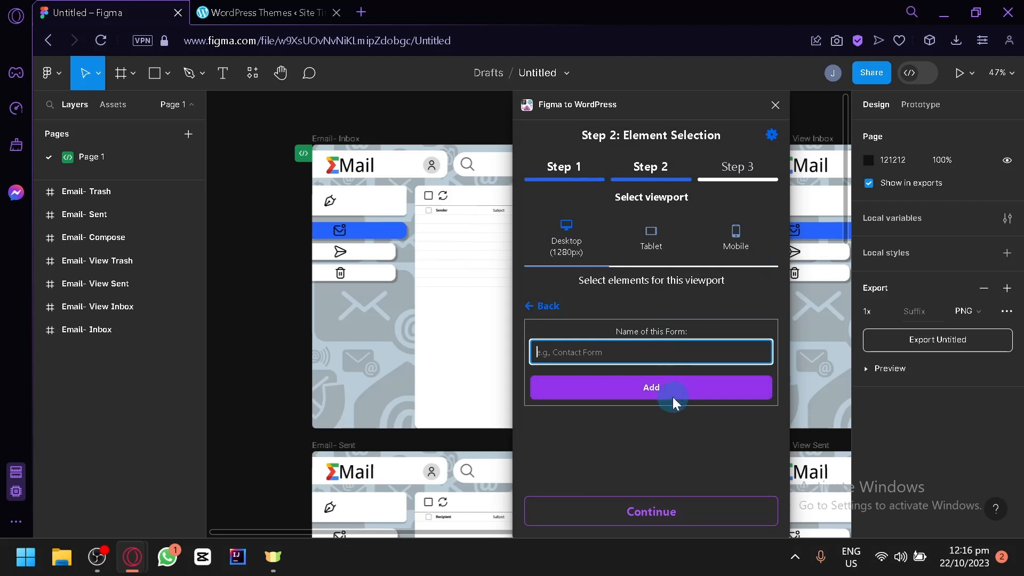
left_click(640, 361)
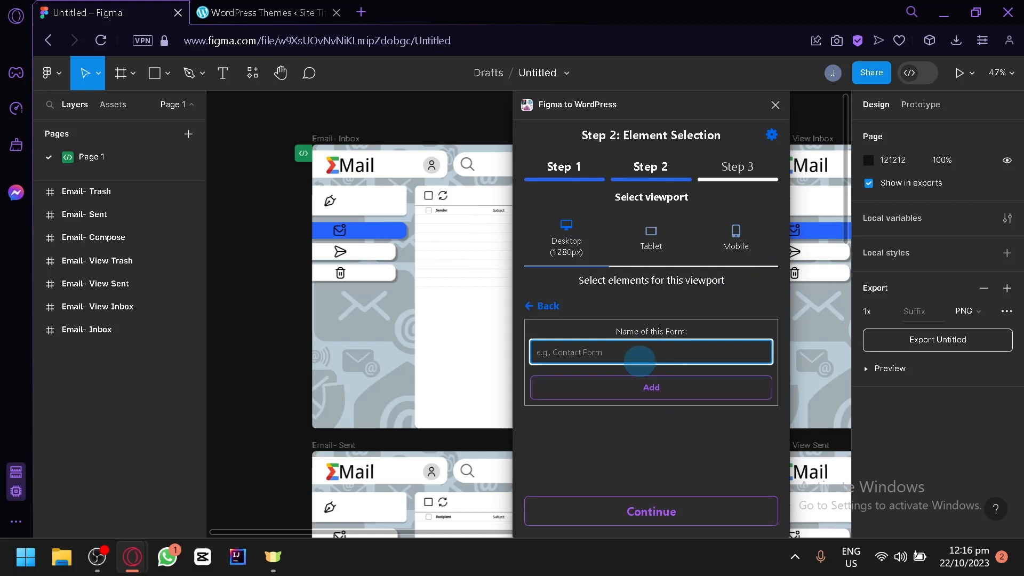
type("Trash")
left_click(655, 393)
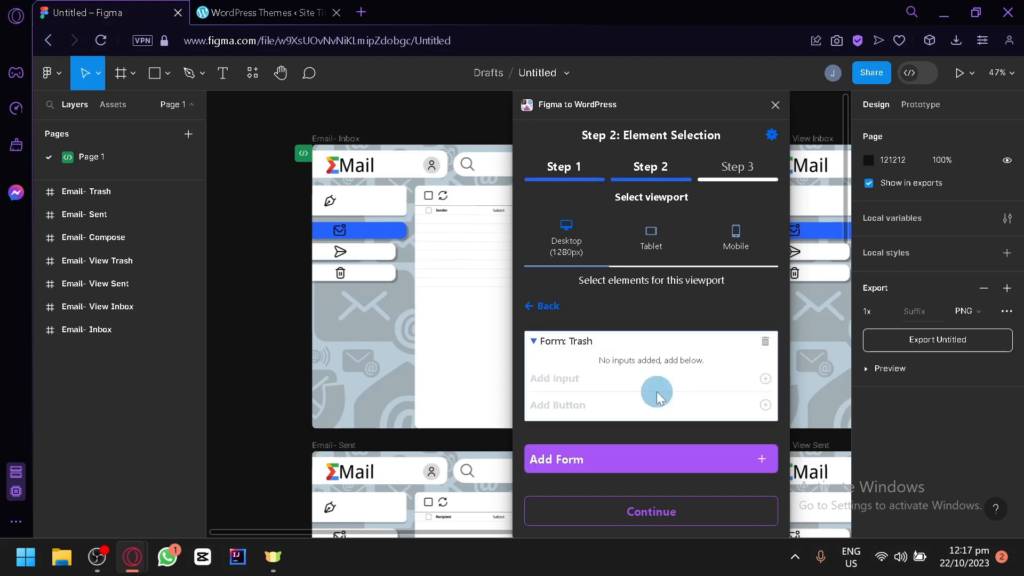
Add a second form named Sent to the desktop viewport.
left_click(628, 450)
type("Sen")
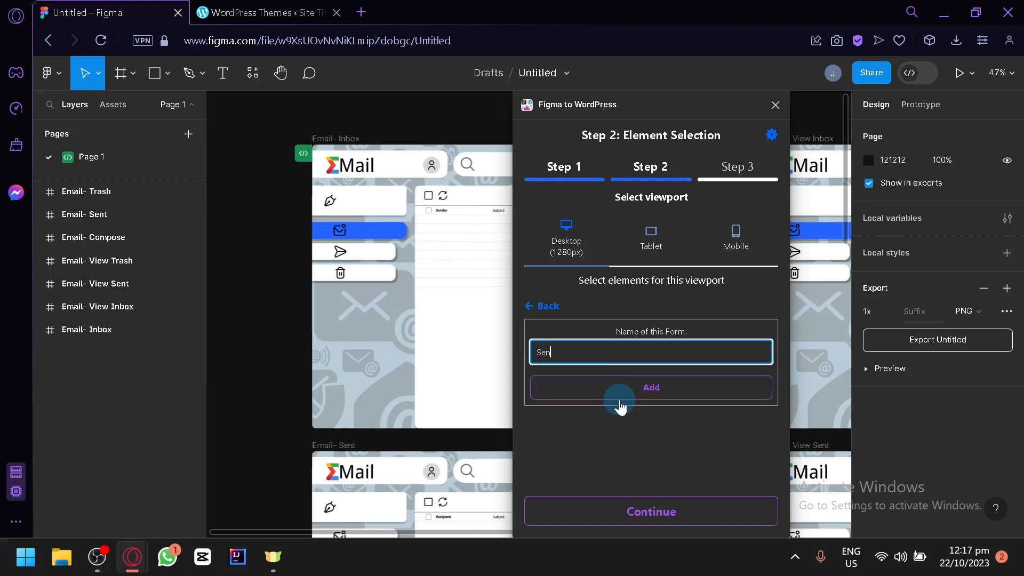
type("t")
left_click(622, 405)
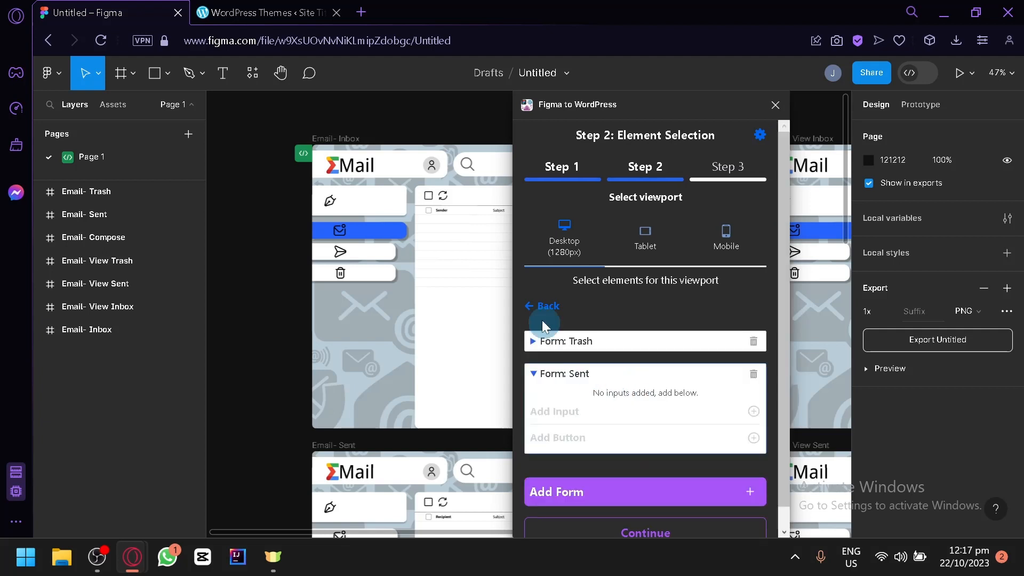
Check the missing WordPress elements again and examine the Footer and Header selections.
left_click(681, 513)
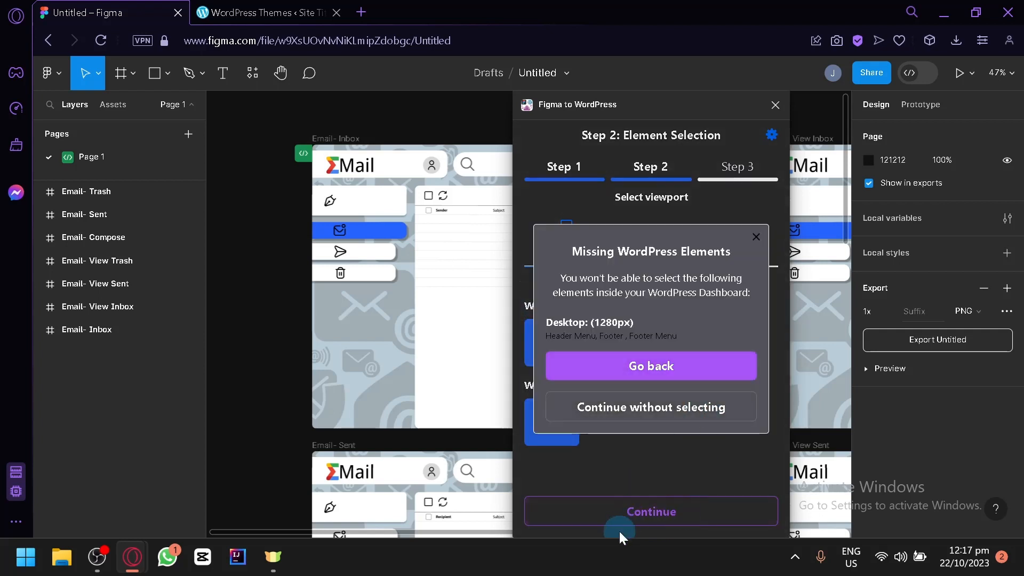
left_click(756, 237)
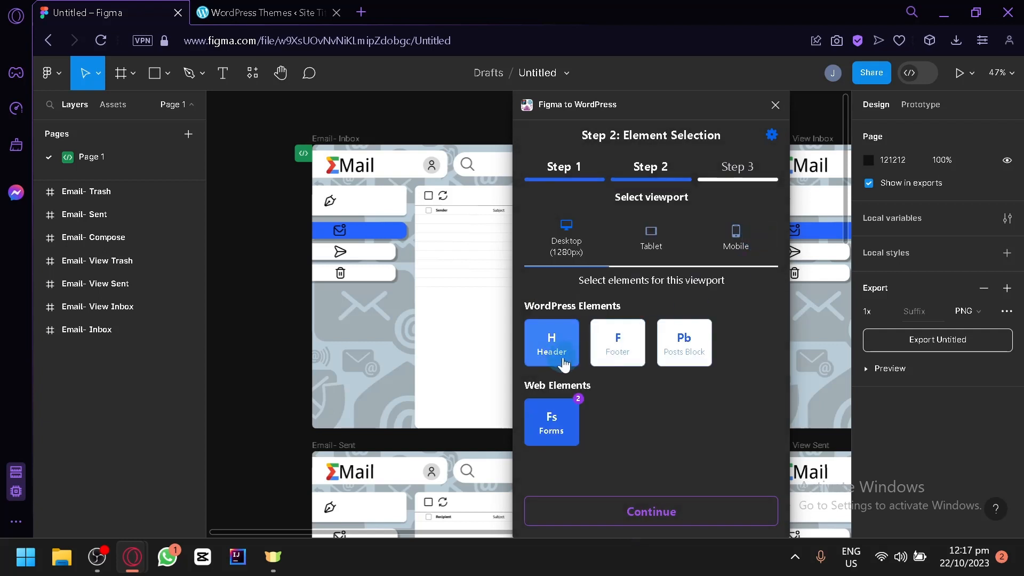
left_click(602, 357)
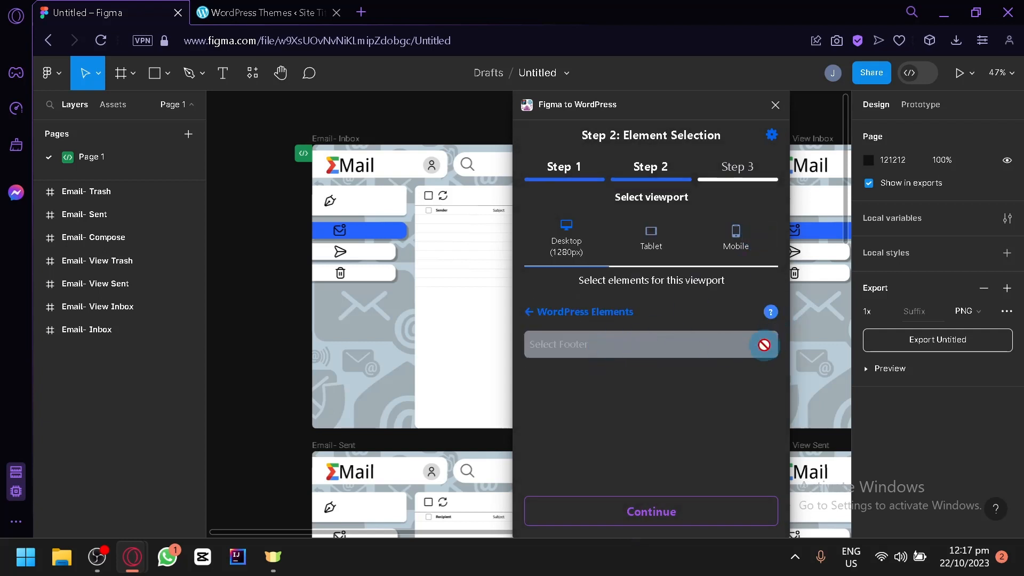
left_click(541, 321)
left_click(559, 356)
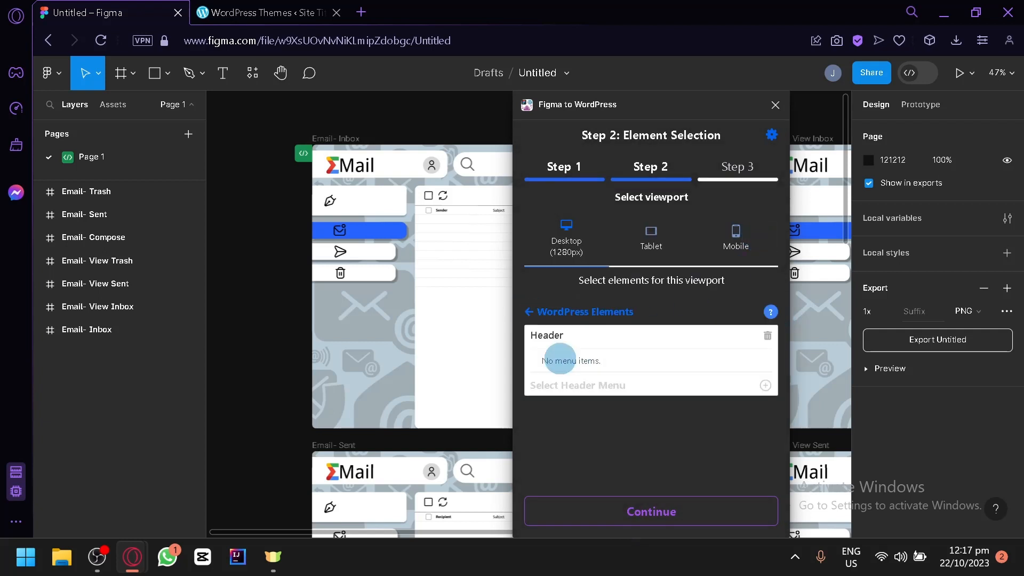
left_click(584, 376)
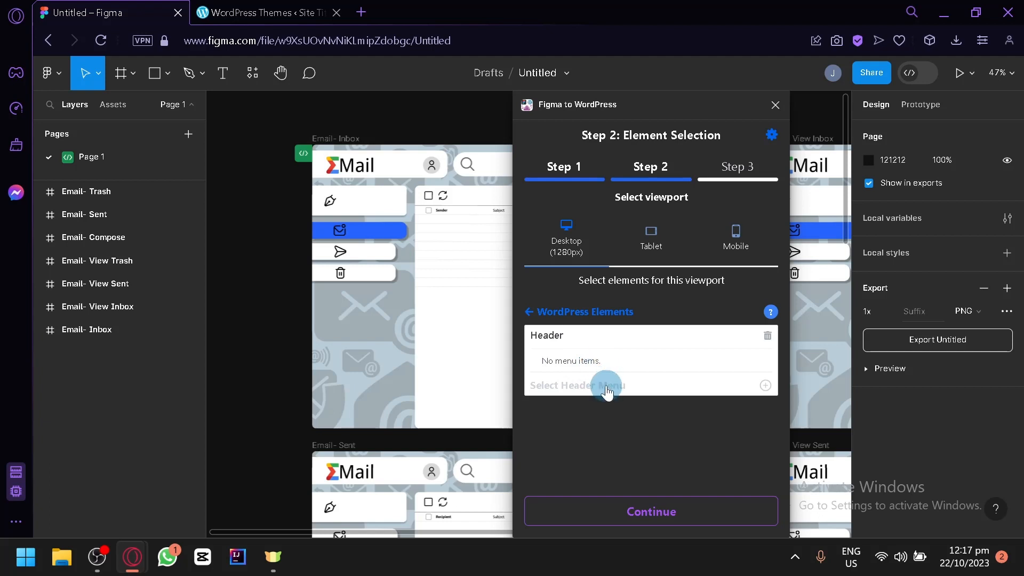
left_click(534, 315)
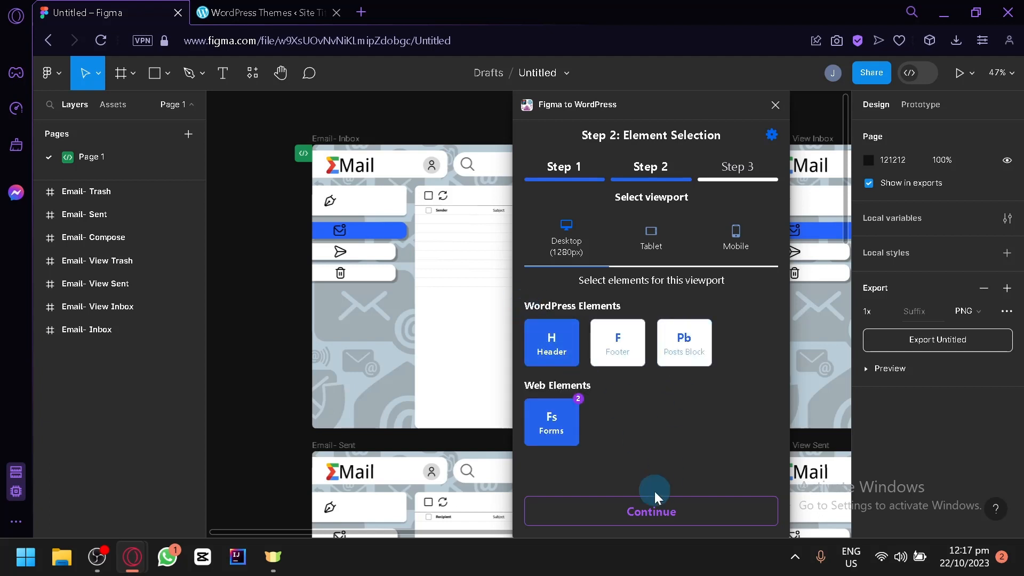
Continue without selecting the missing elements, start the build from the summary, and move the plugin window over the canvas.
left_click(668, 513)
left_click(681, 410)
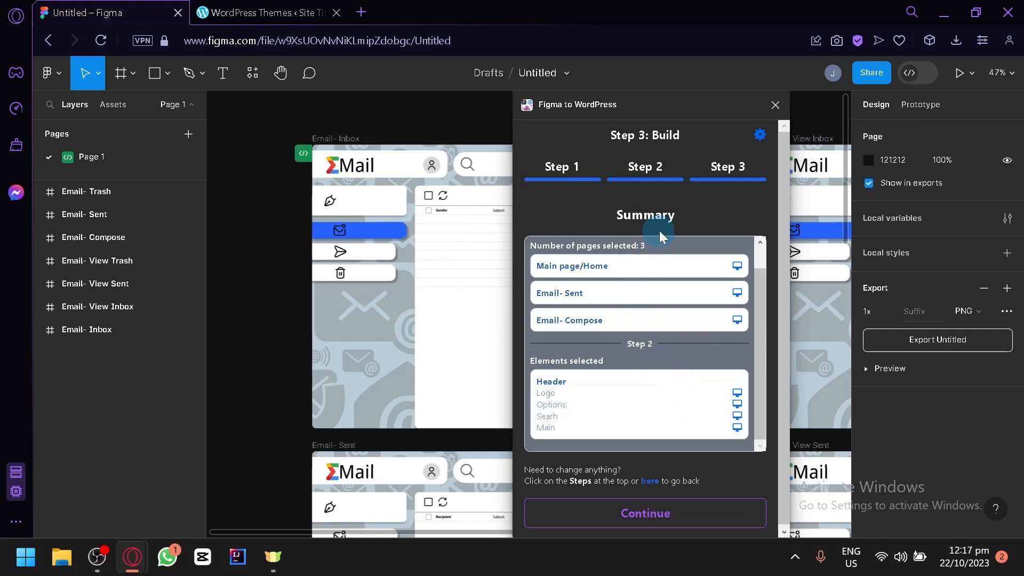
scroll(757, 254, "up", 1)
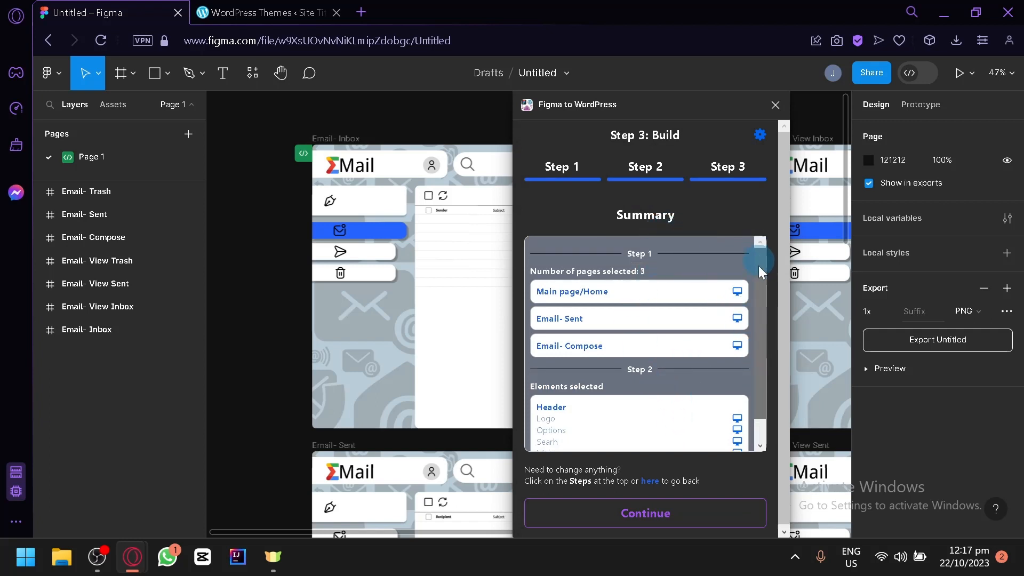
scroll(759, 266, "down", 1)
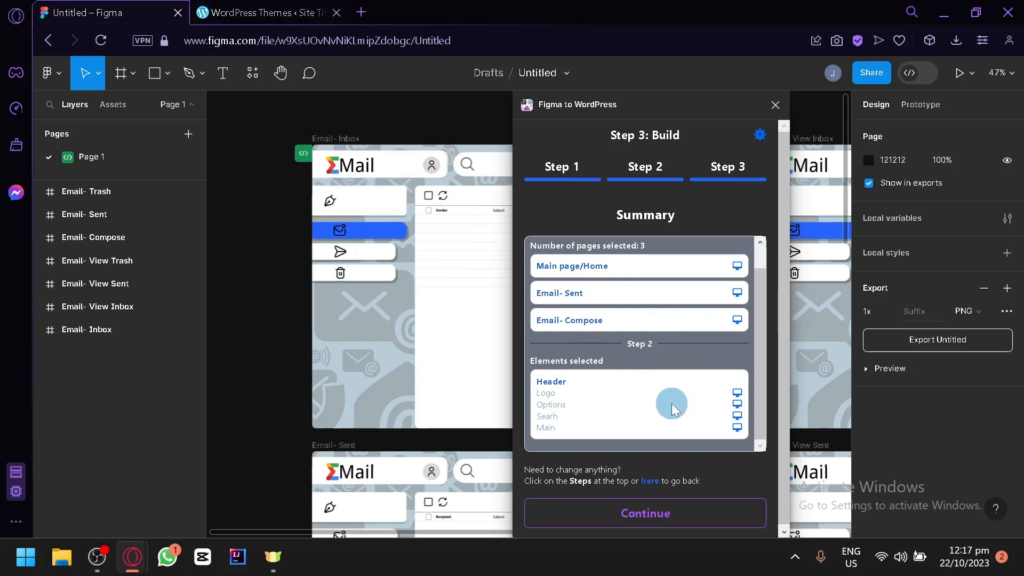
left_click(670, 513)
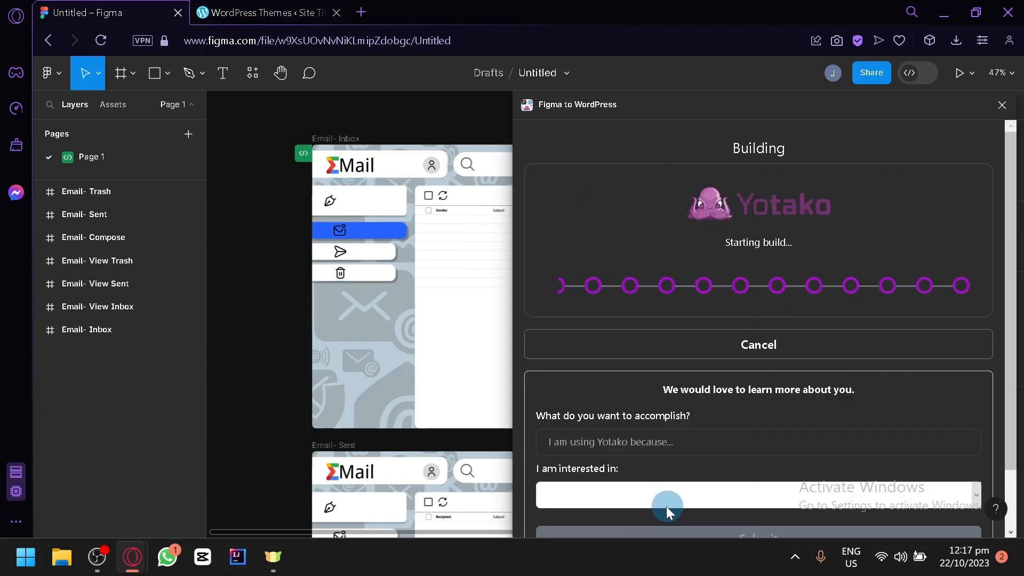
left_click_drag(765, 128, 541, 171)
left_click(533, 174)
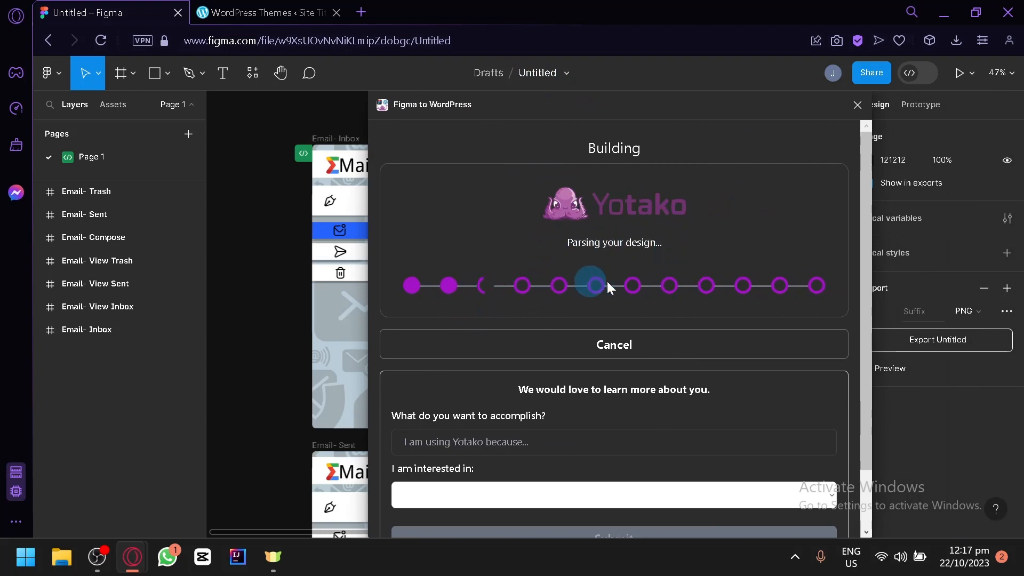
scroll(774, 368, "down", 2)
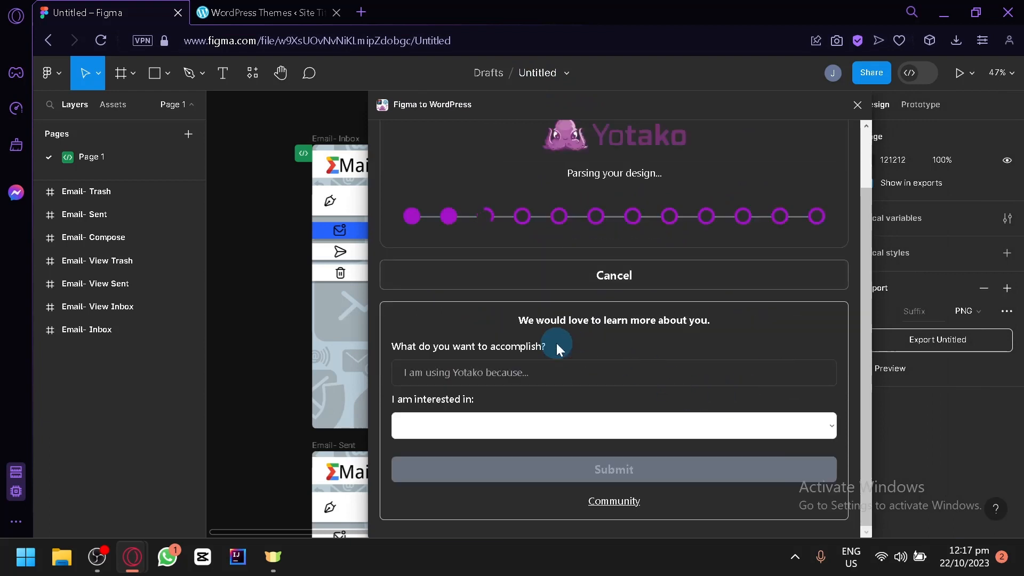
scroll(556, 345, "up", 2)
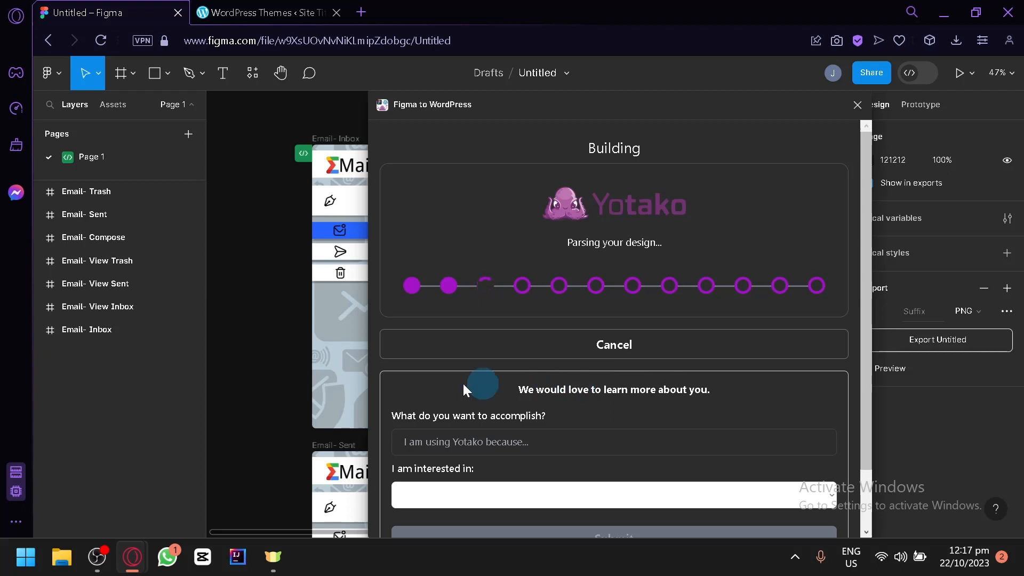
left_click_drag(286, 319, 197, 256)
left_click_drag(299, 239, 178, 357)
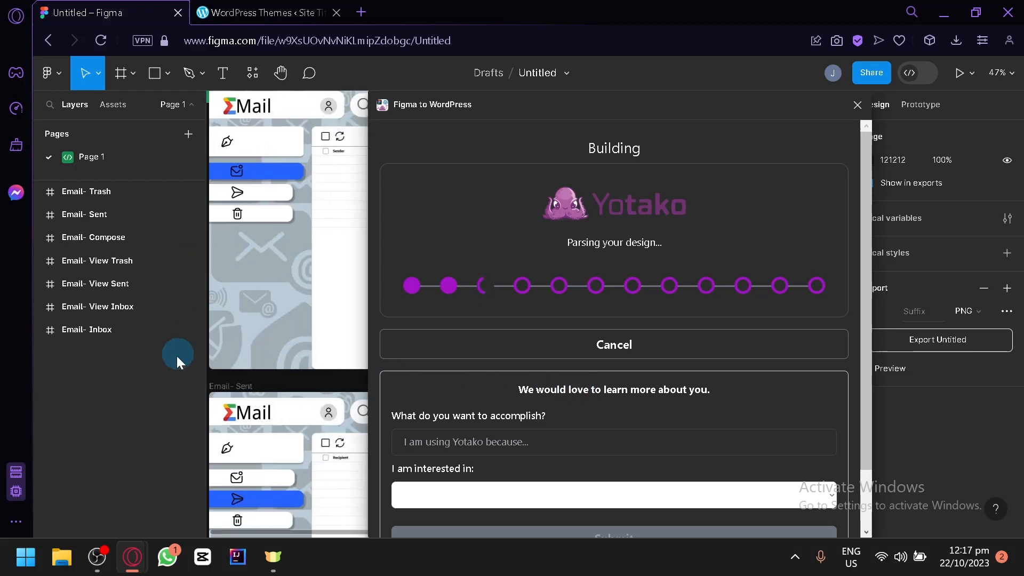
left_click_drag(334, 363, 372, 287)
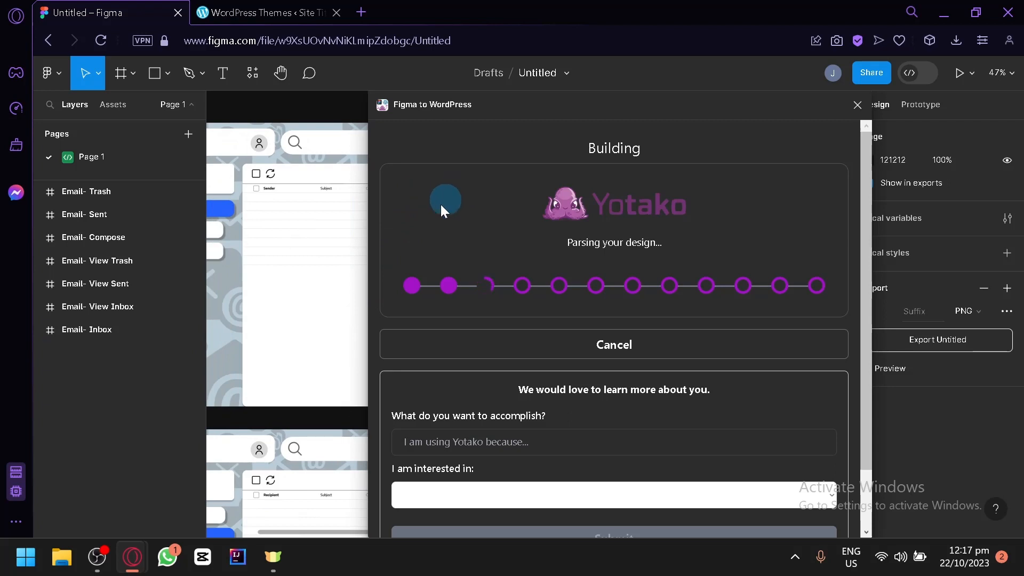
left_click_drag(352, 234, 273, 268)
left_click_drag(339, 298, 419, 258)
left_click_drag(343, 251, 268, 245)
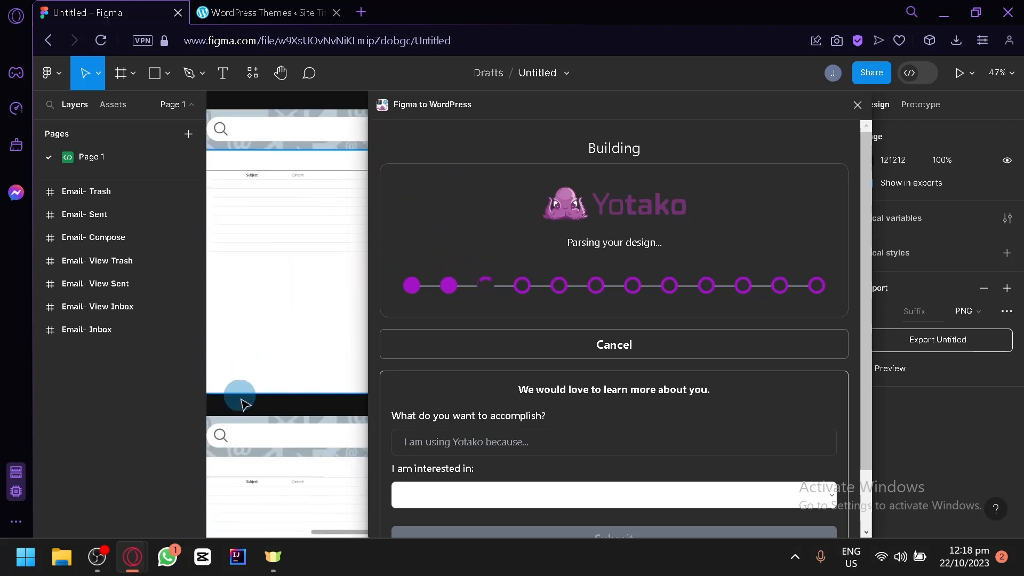
left_click_drag(242, 404, 344, 312)
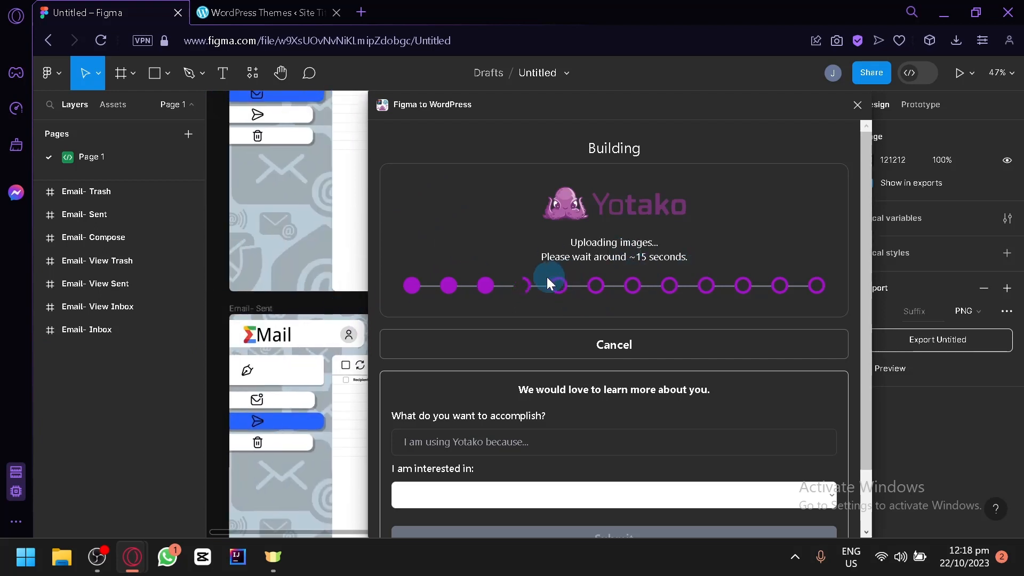
left_click_drag(290, 304, 230, 427)
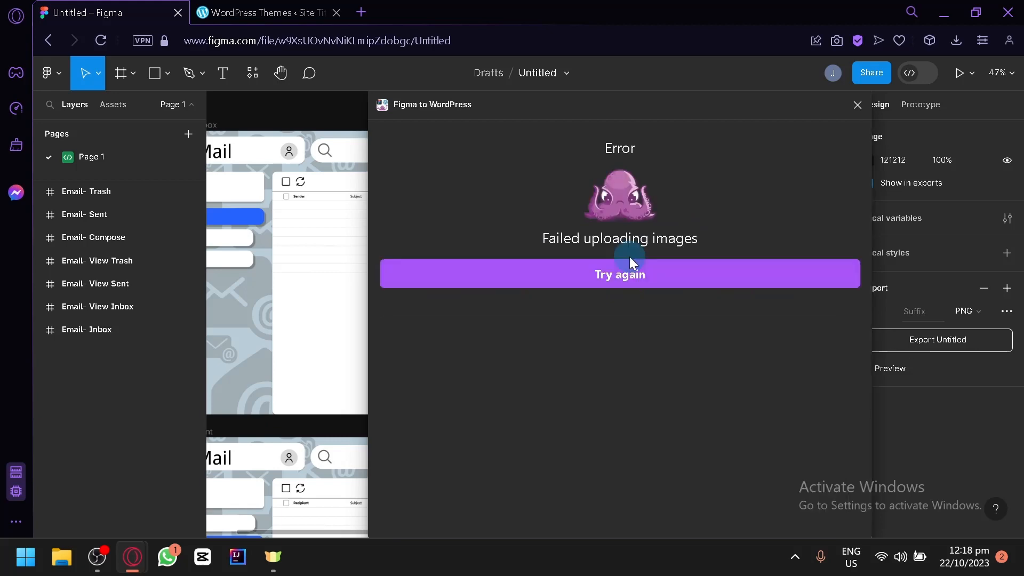
Choose to try again after the failed image upload, look over the Figma URL sharing instructions, and close the plugin.
left_click(630, 259)
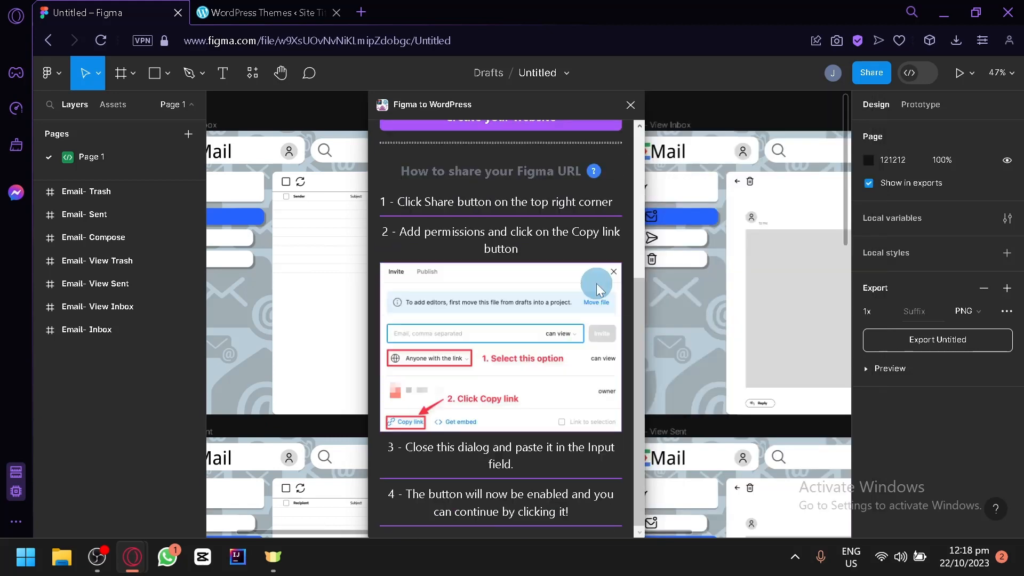
scroll(596, 284, "down", 5)
scroll(597, 283, "up", 10)
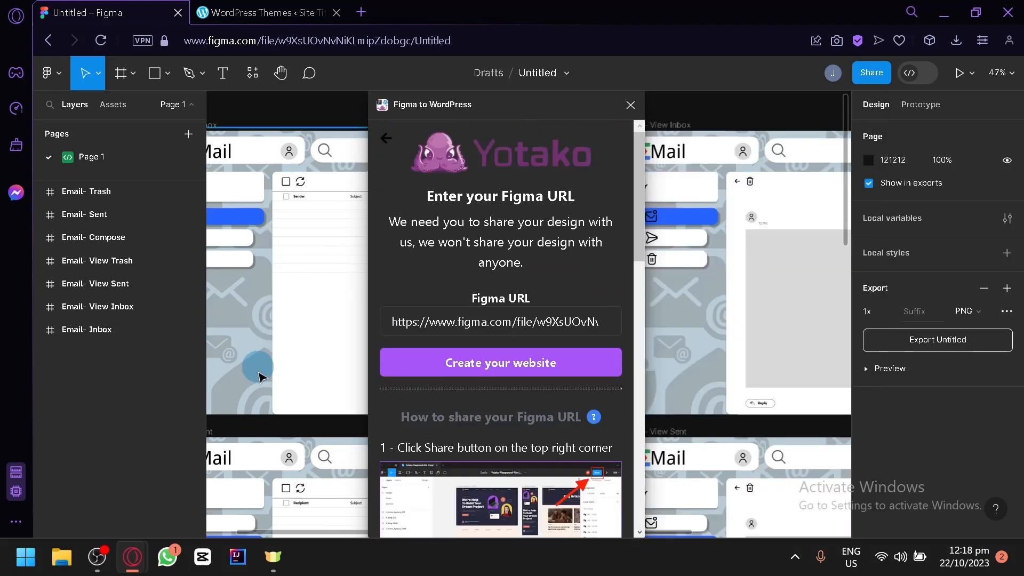
left_click(631, 105)
Delete the sigma logo image and the patterned mail background image from the Email- Inbox frame.
left_click_drag(588, 147, 810, 182)
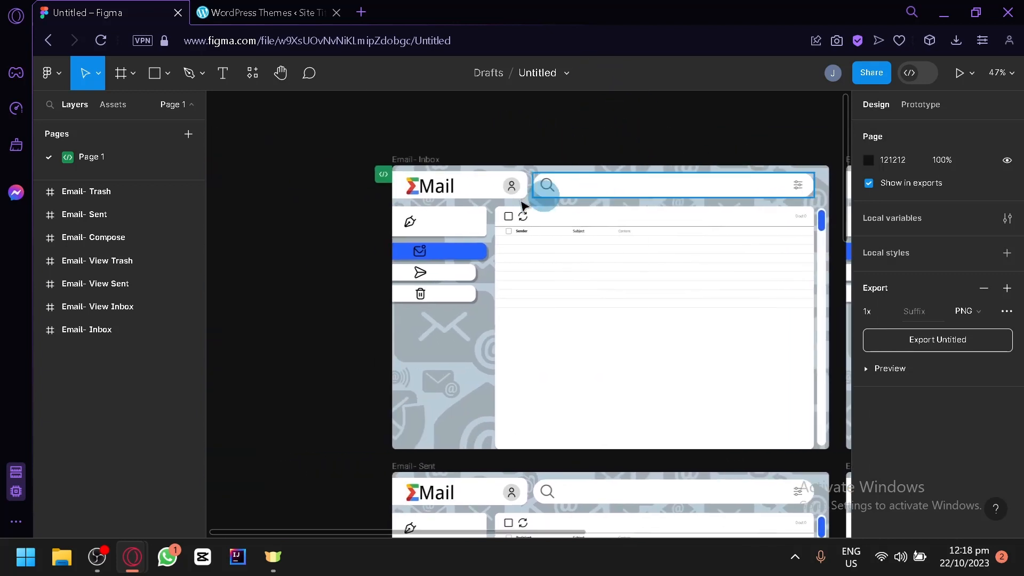
left_click(417, 186)
key("Delete")
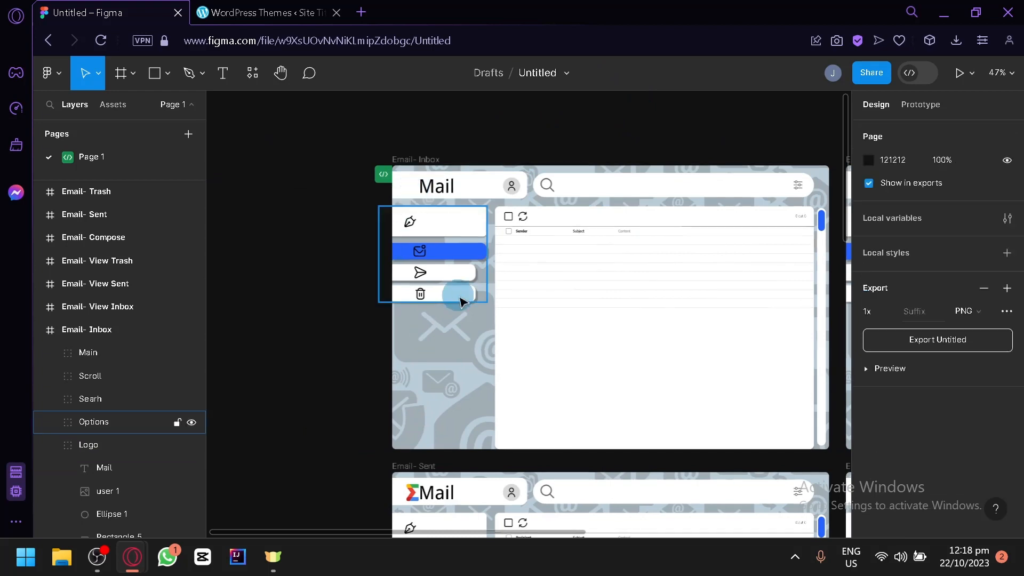
left_click(438, 354)
left_click_drag(321, 350, 259, 353)
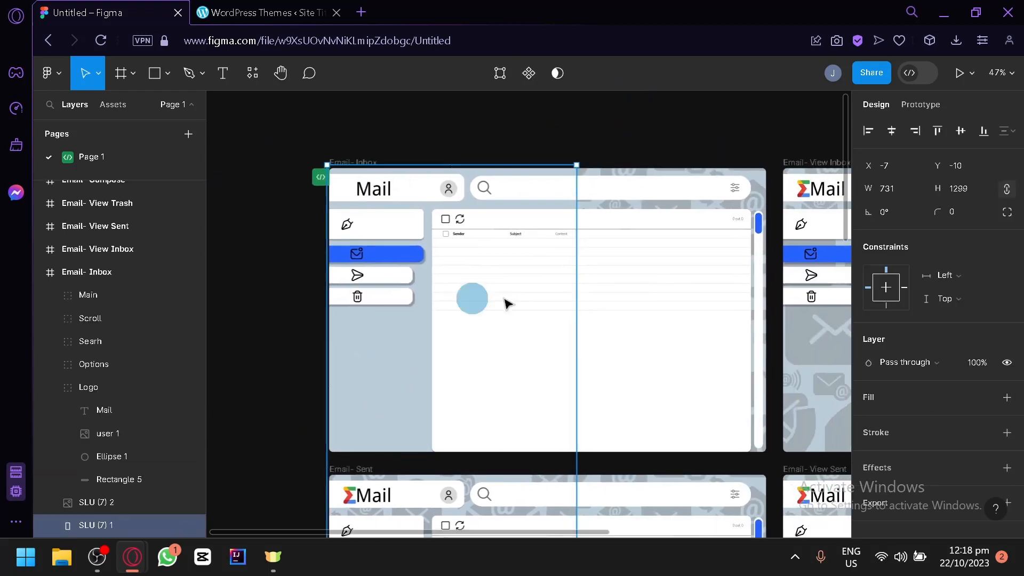
left_click(756, 200)
key("Delete")
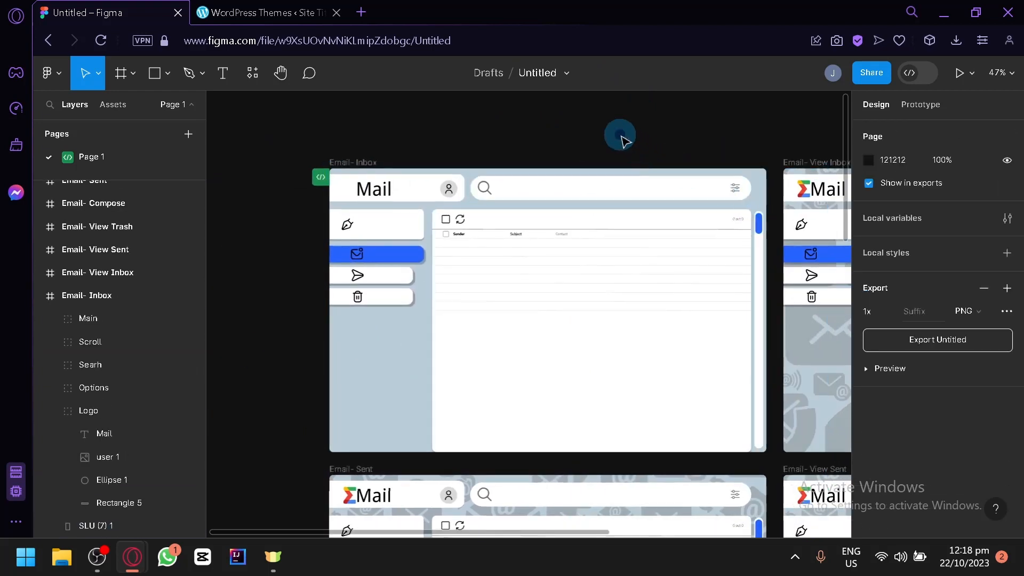
Run Yotako's Figma to WordPress plugin again and start creating the website from the prefilled Figma URL.
scroll(587, 142, "right", 2)
left_click(273, 117)
left_click(255, 82)
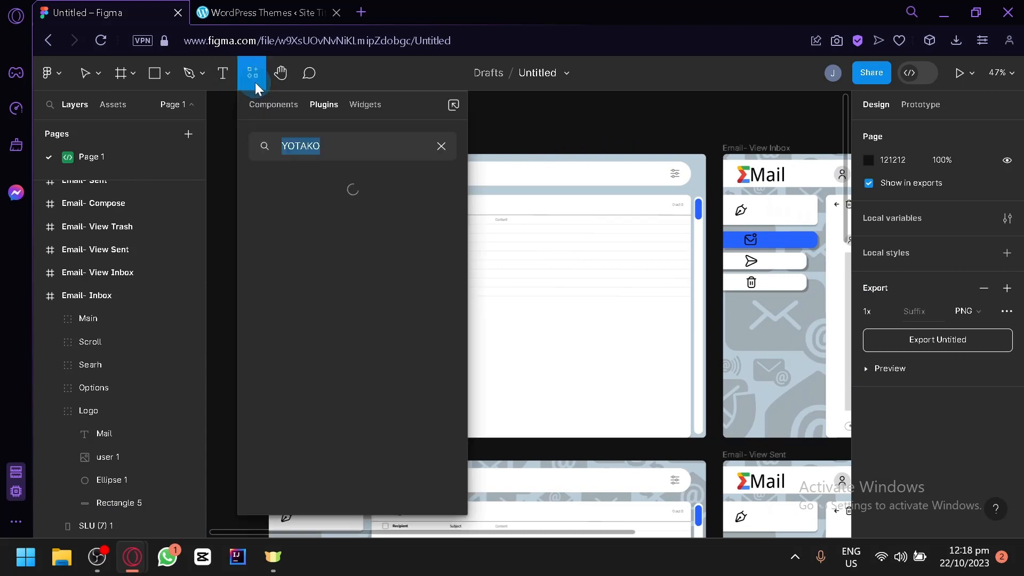
left_click(321, 215)
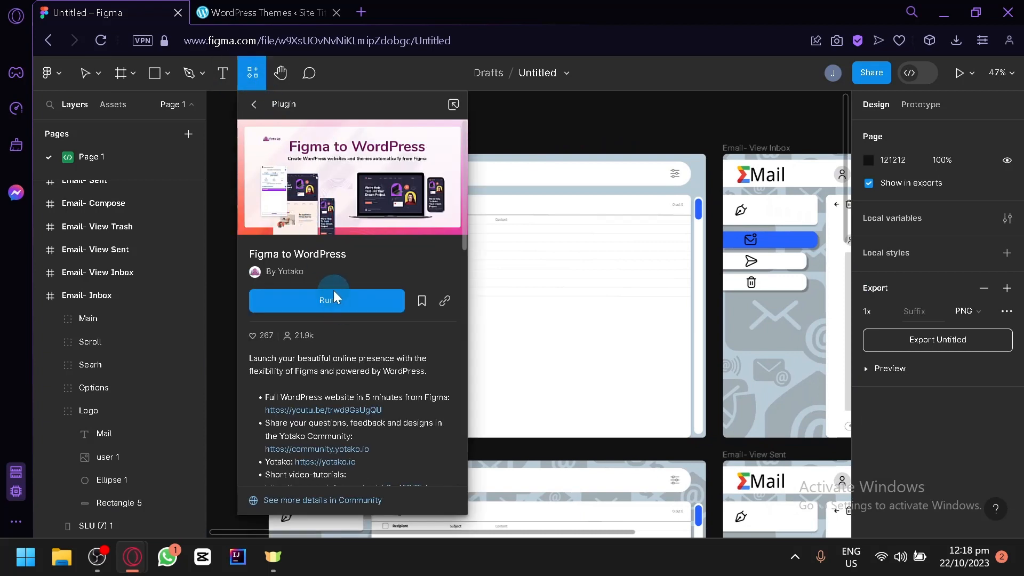
left_click(320, 301)
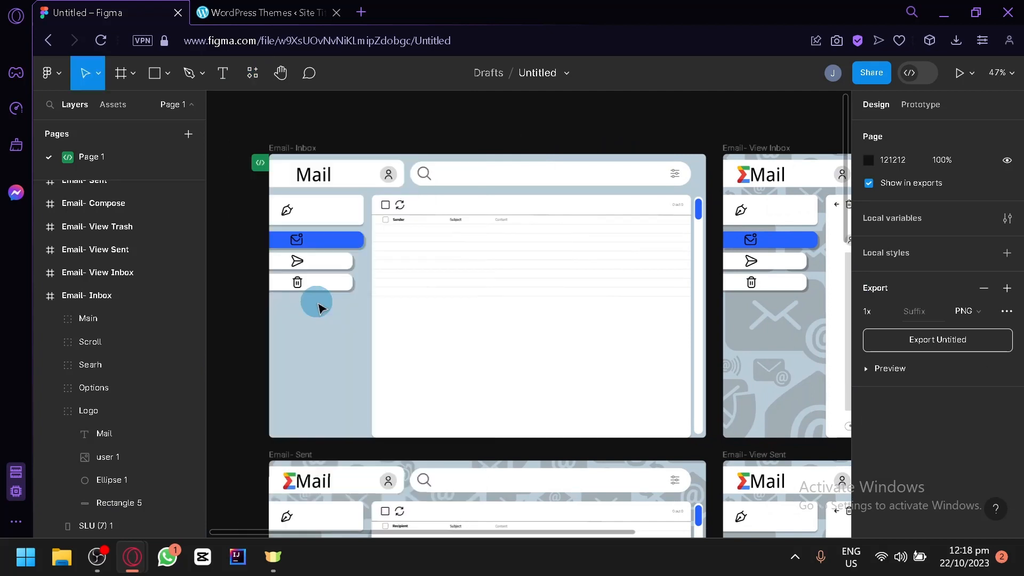
left_click(492, 349)
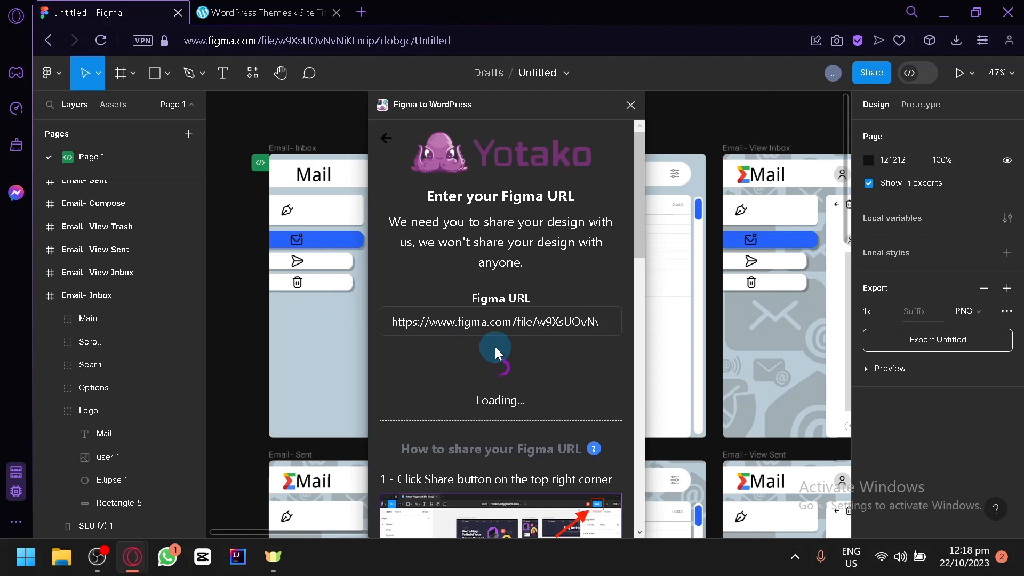
scroll(87, 233, "up", 1)
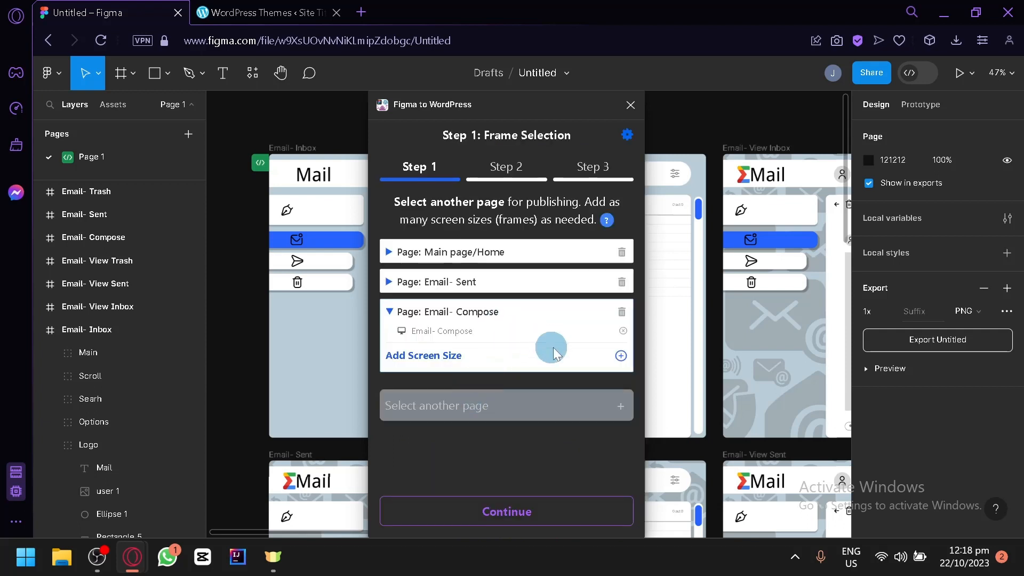
Remove the Email- Compose and Email- Sent pages from the frame selection, keeping only Main page/Home.
left_click(622, 312)
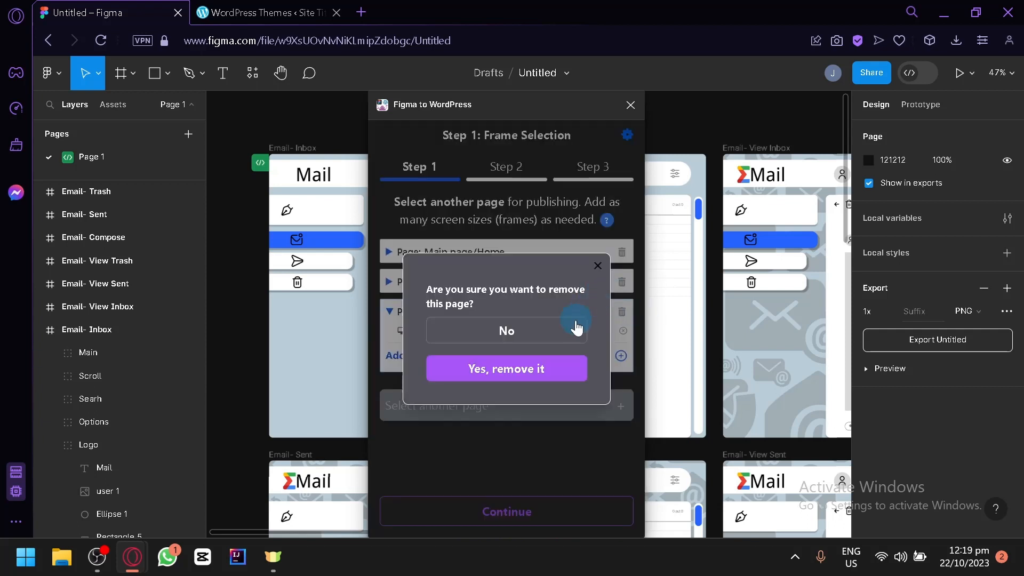
left_click(545, 371)
left_click(623, 282)
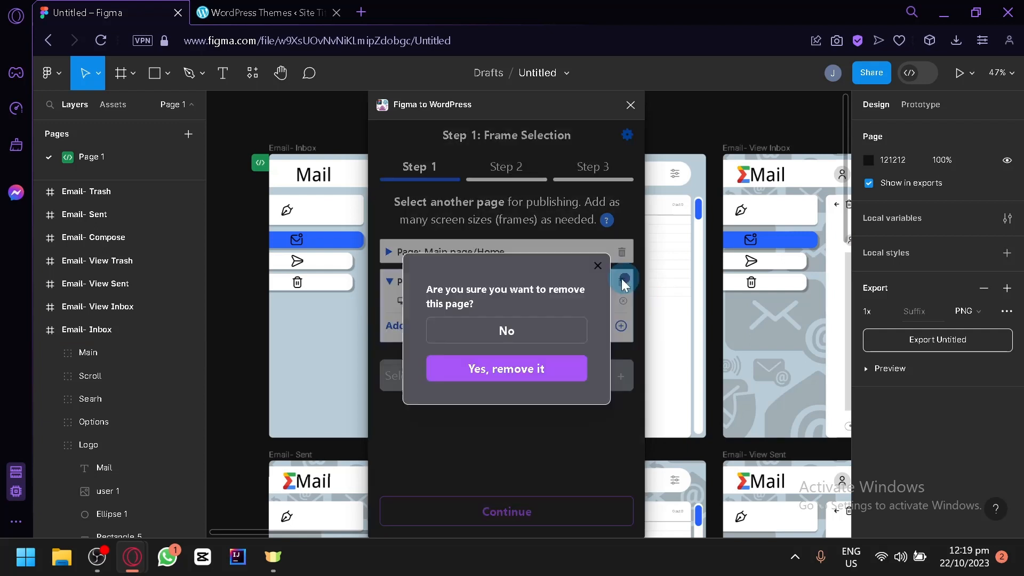
left_click(557, 367)
left_click(622, 252)
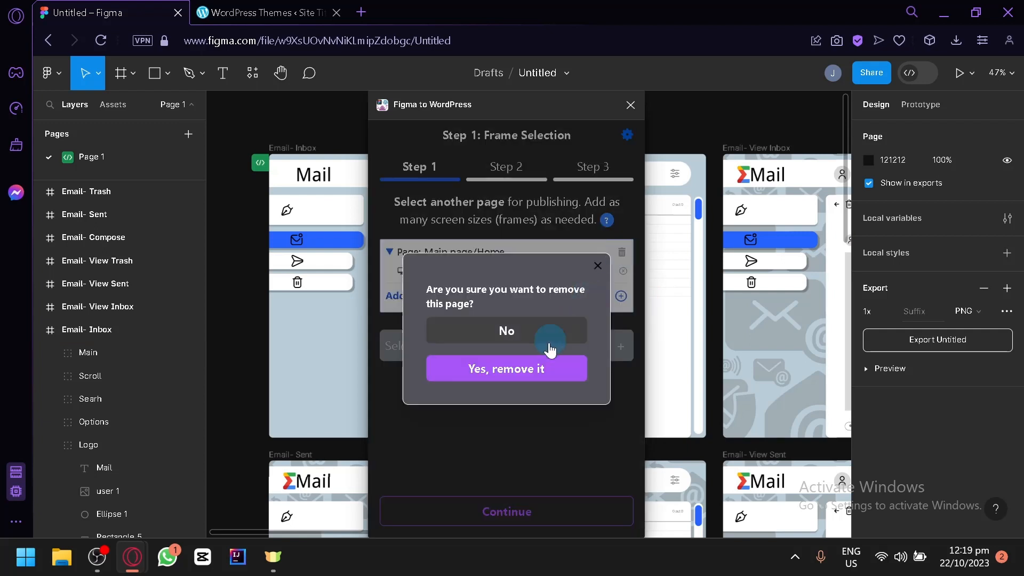
left_click(598, 265)
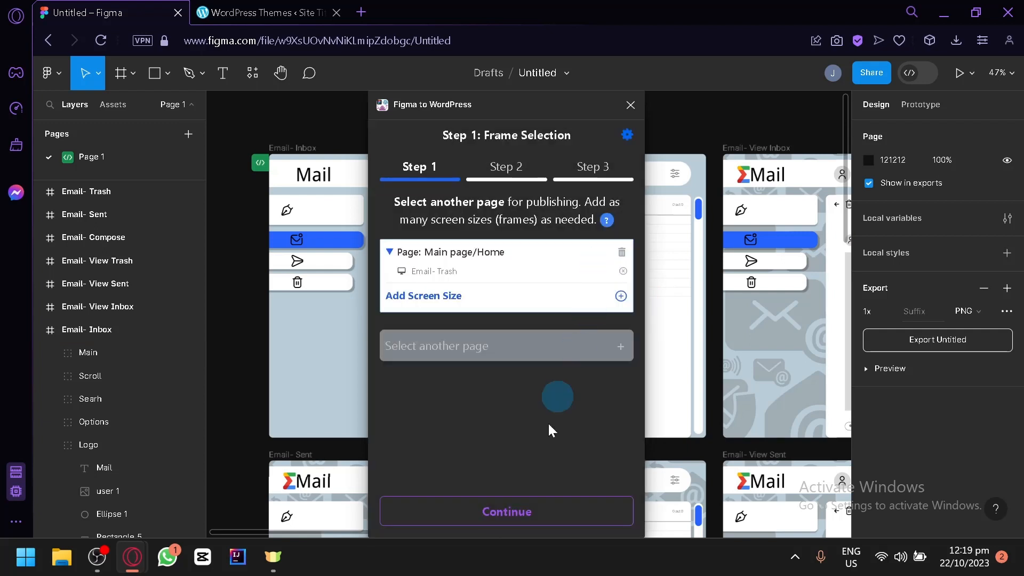
Continue without the Yotako AI Assistant, keep the existing element selection, and start the build from the summary.
left_click(507, 515)
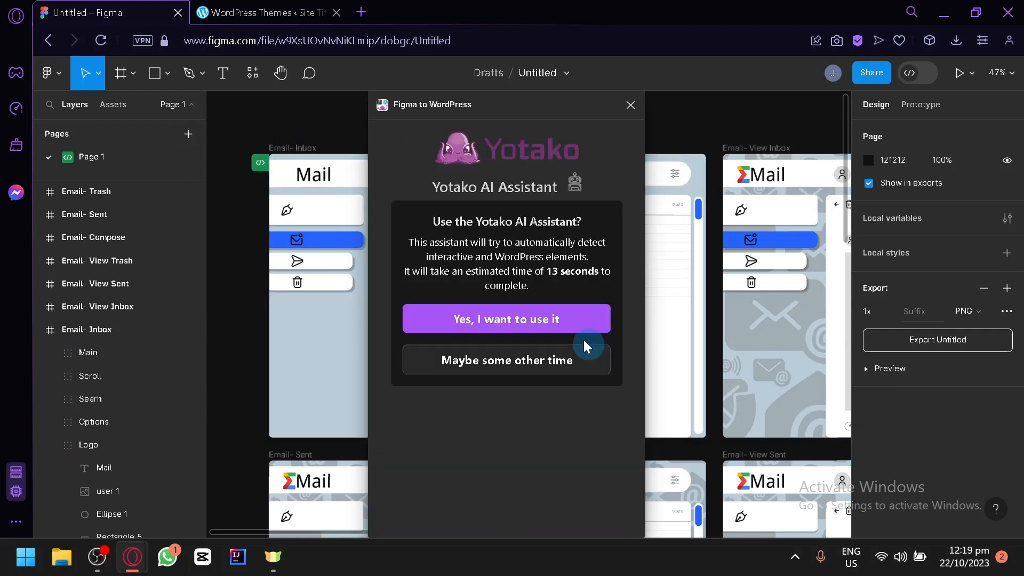
left_click(555, 360)
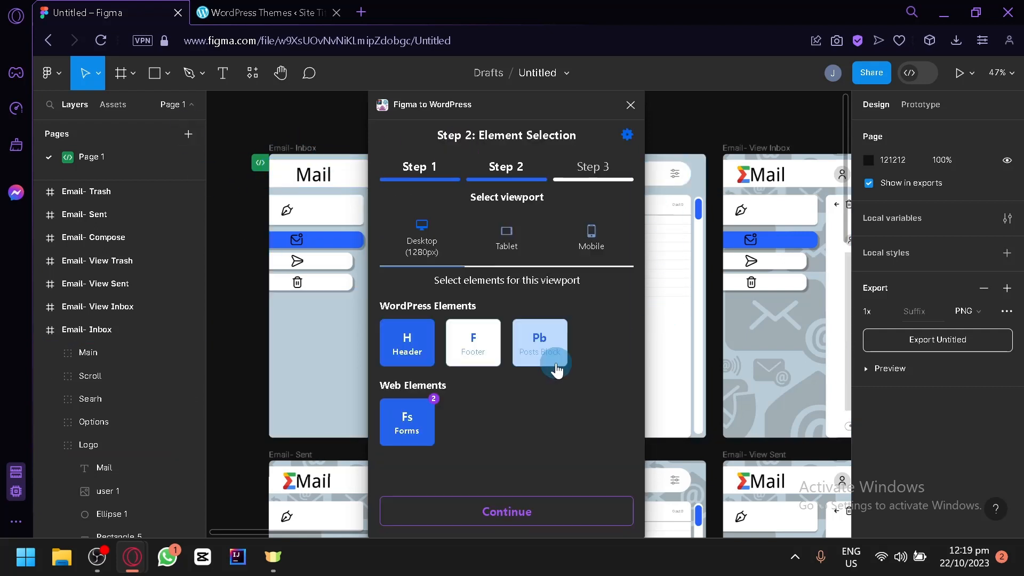
left_click(513, 507)
left_click(536, 419)
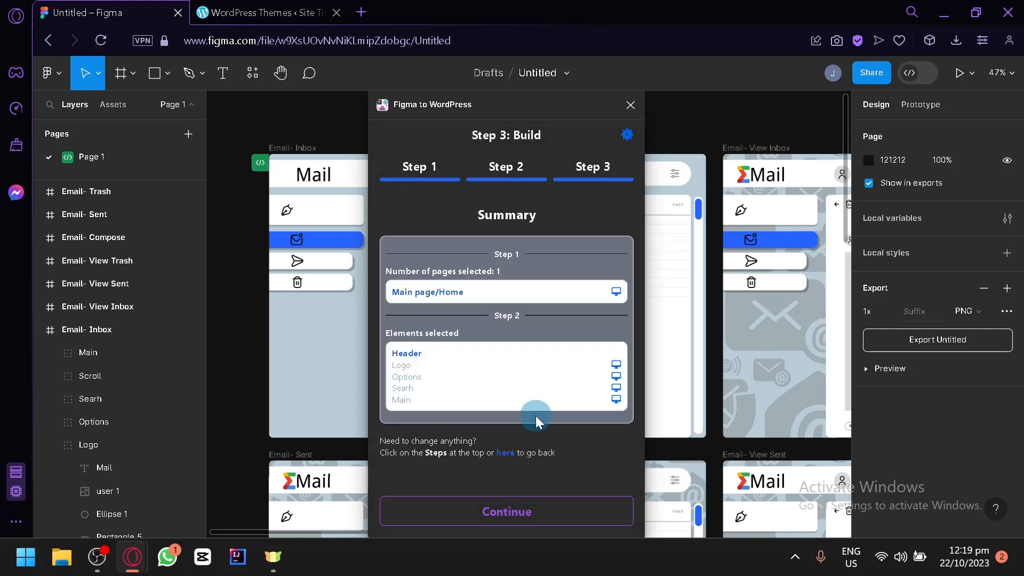
left_click(531, 511)
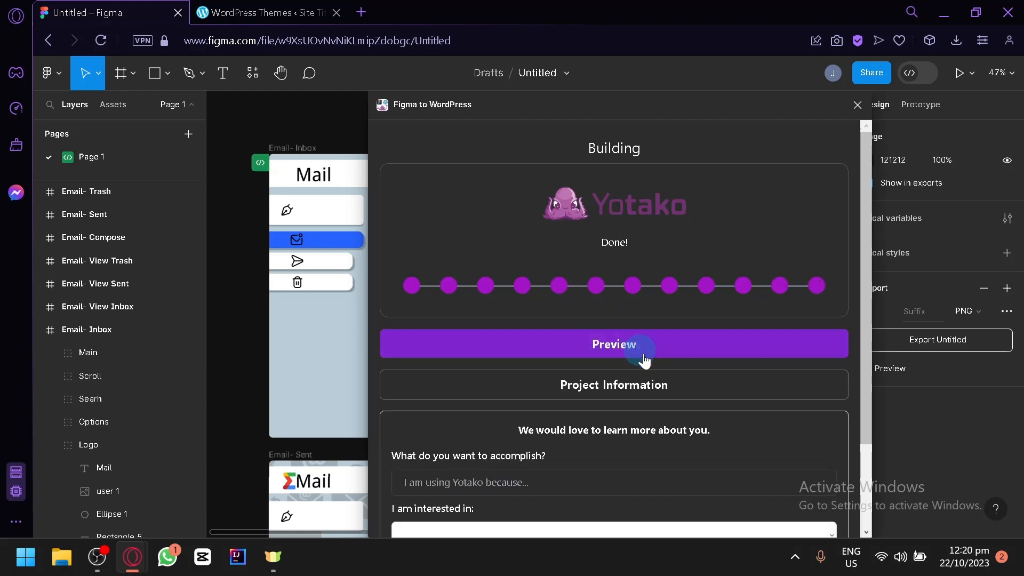
Open the preview of the finished build and sign in to the Yotako dashboard with Google.
left_click(644, 346)
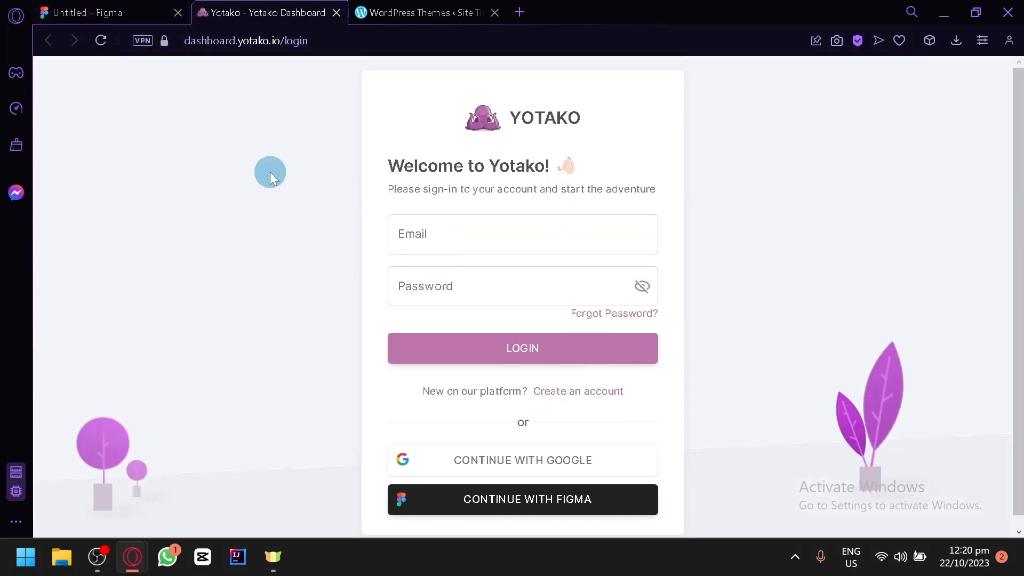
left_click(115, 11)
left_click(231, 11)
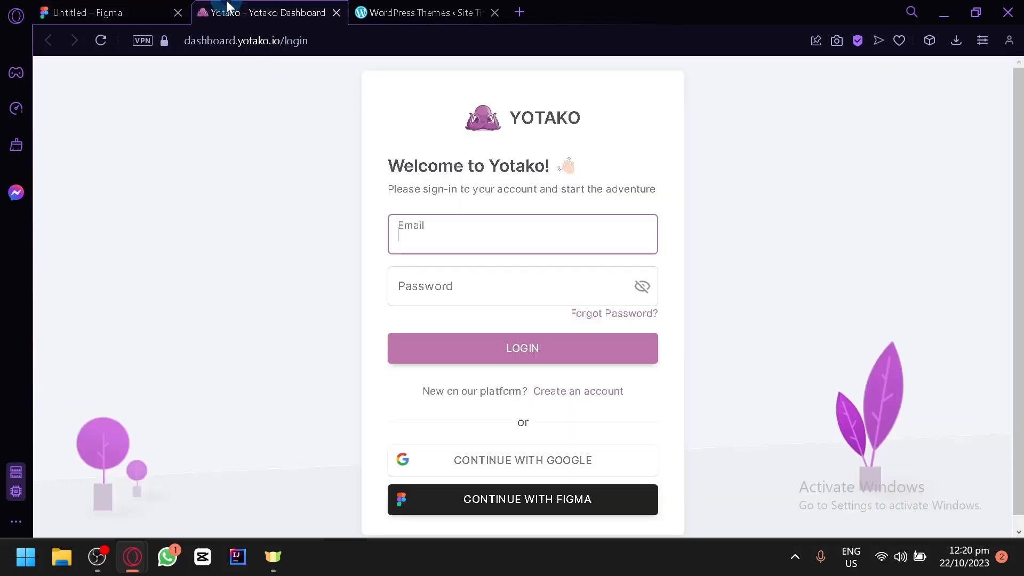
scroll(544, 405, "down", 1)
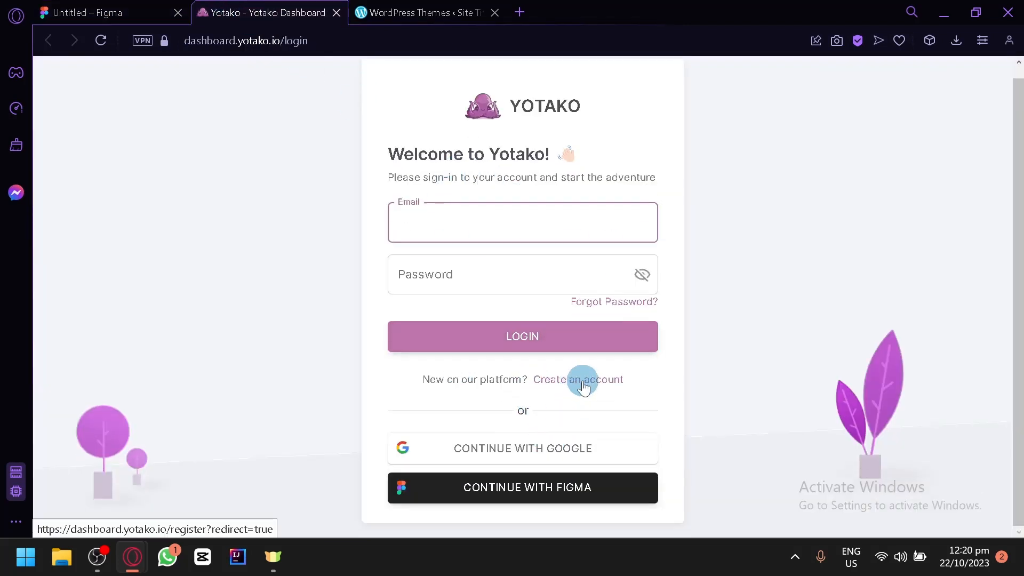
left_click(556, 446)
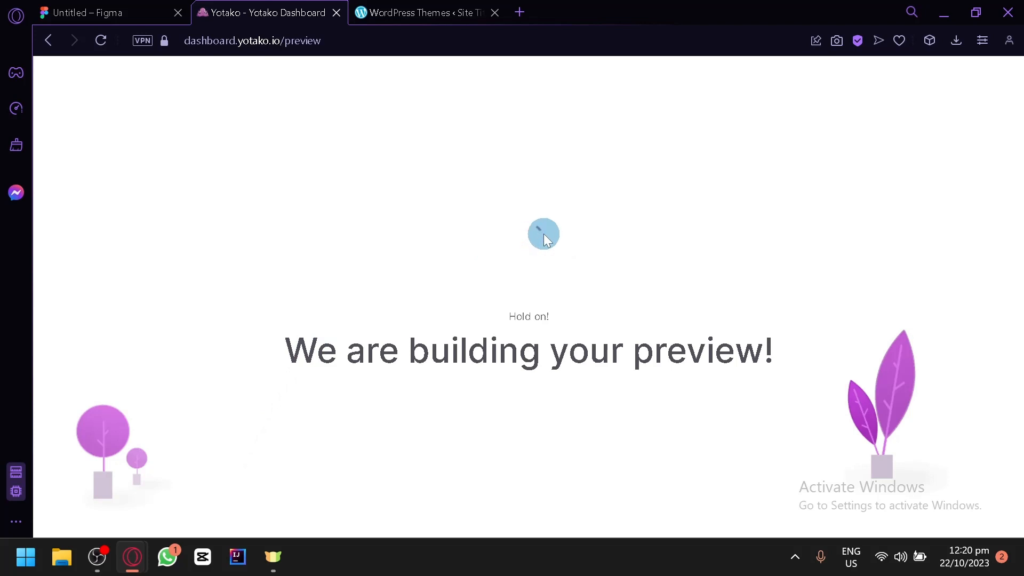
left_click(85, 11)
left_click(245, 11)
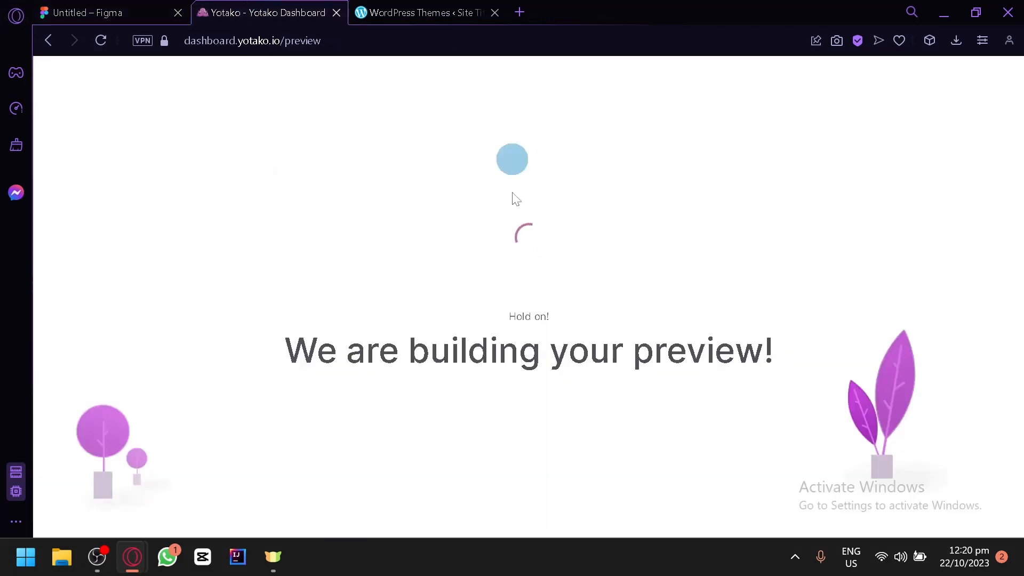
left_click(393, 8)
scroll(491, 298, "down", 4)
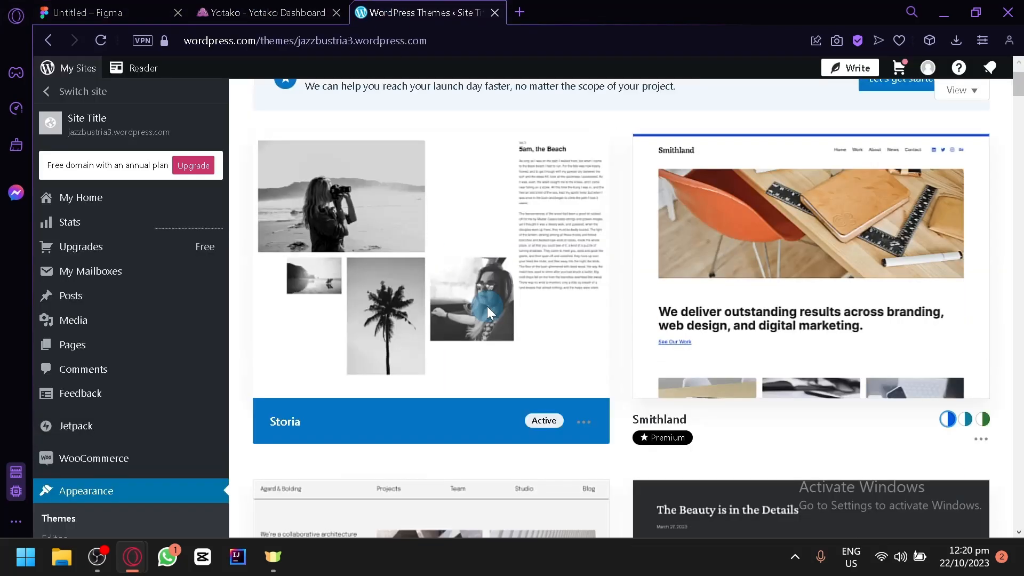
scroll(490, 299, "up", 4)
left_click(269, 12)
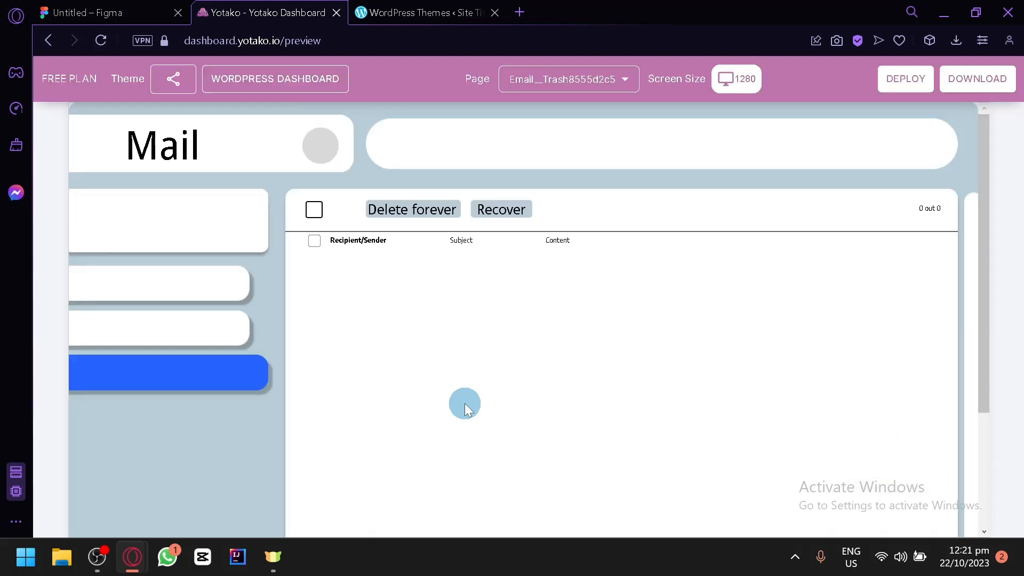
Look over the generated website preview of the Email Trash page while its images load.
scroll(465, 404, "down", 2)
scroll(323, 280, "up", 2)
scroll(496, 217, "down", 2)
scroll(542, 249, "up", 2)
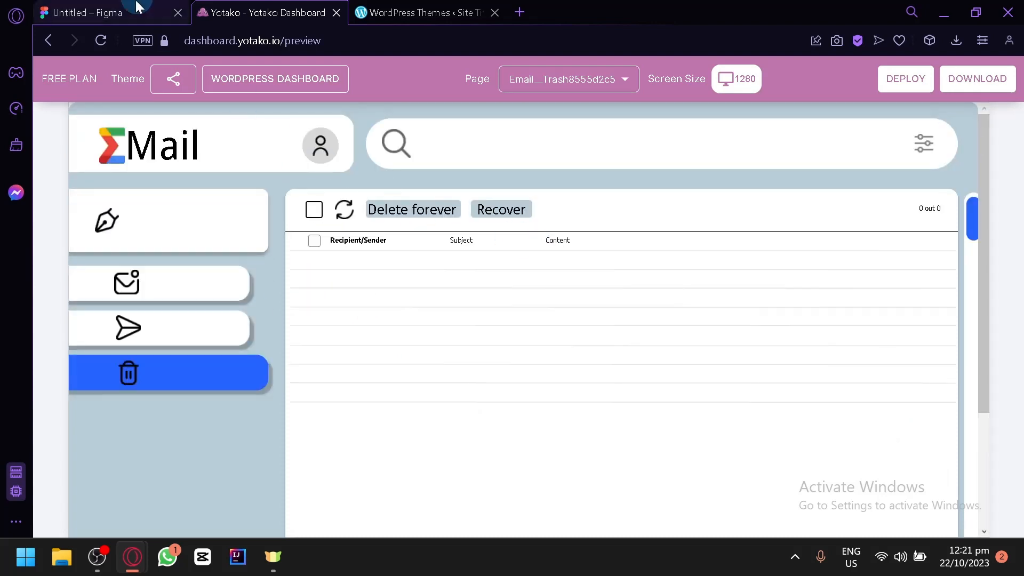
Switch to the Figma file, close the plugin window, and return to the Yotako preview.
left_click(158, 11)
left_click(859, 103)
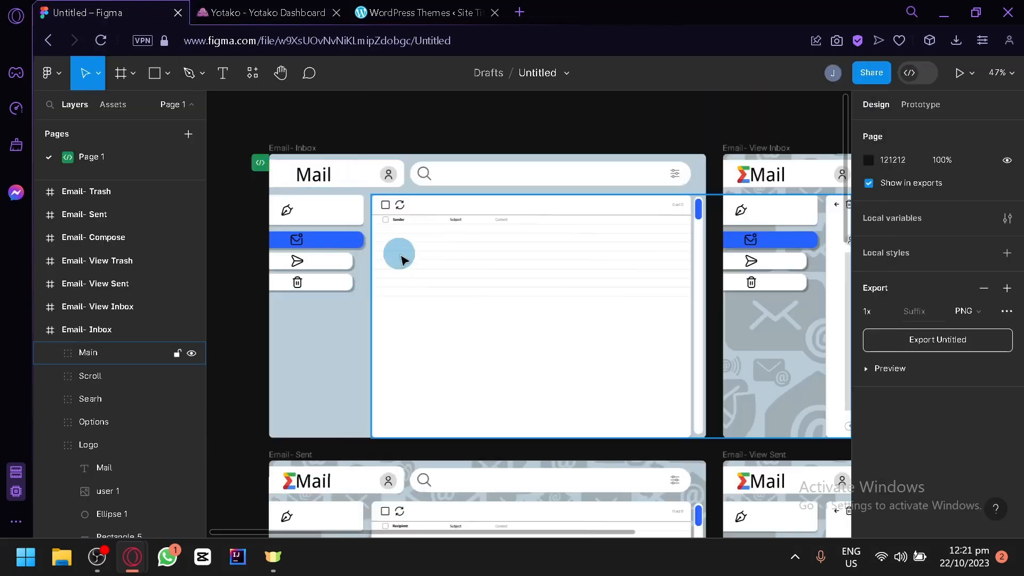
left_click(251, 11)
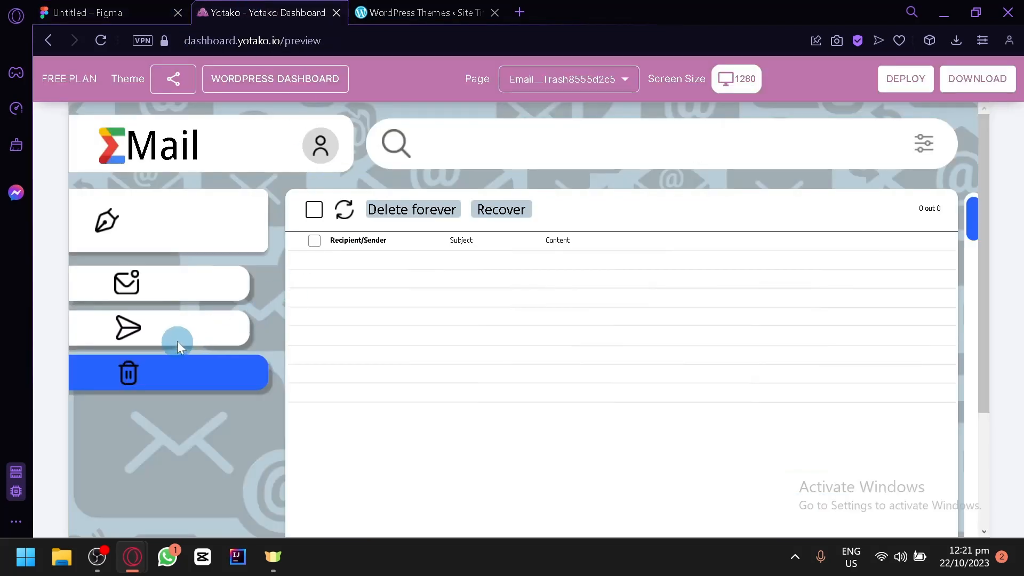
Examine the layout of the previewed Trash page from its header down to the end of the page.
scroll(243, 235, "down", 3)
scroll(245, 235, "up", 3)
scroll(244, 236, "down", 3)
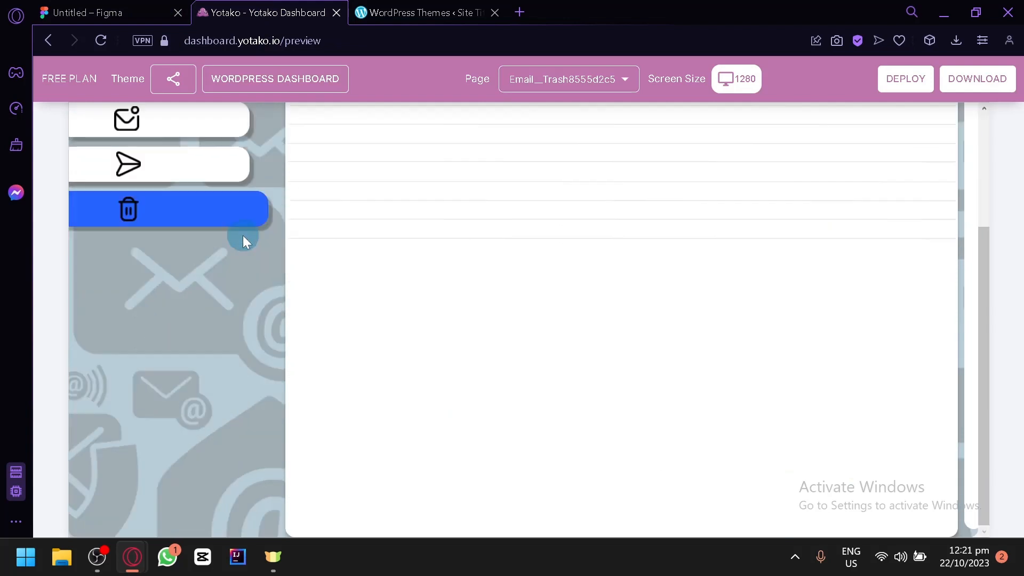
scroll(242, 235, "up", 3)
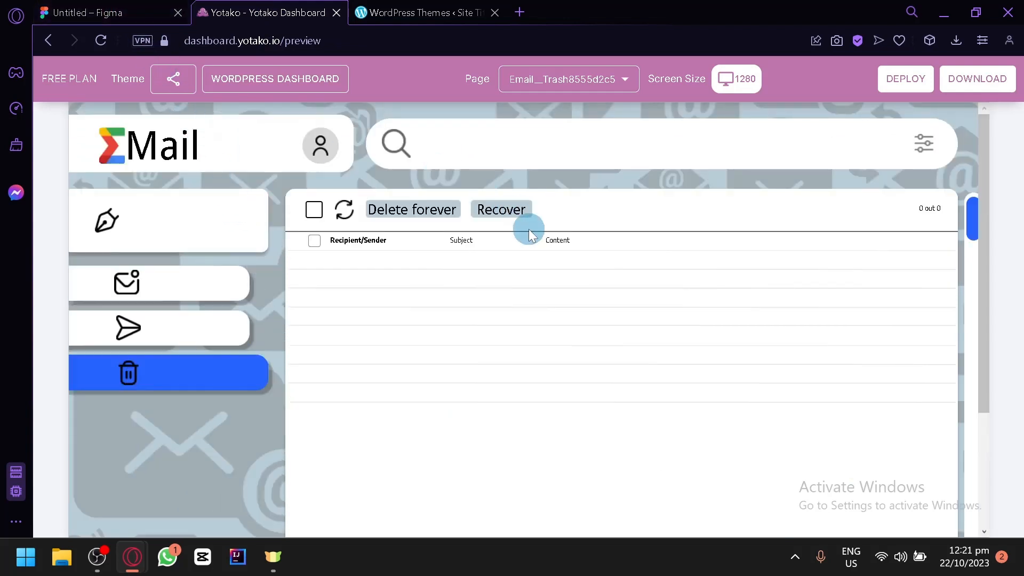
scroll(414, 190, "down", 3)
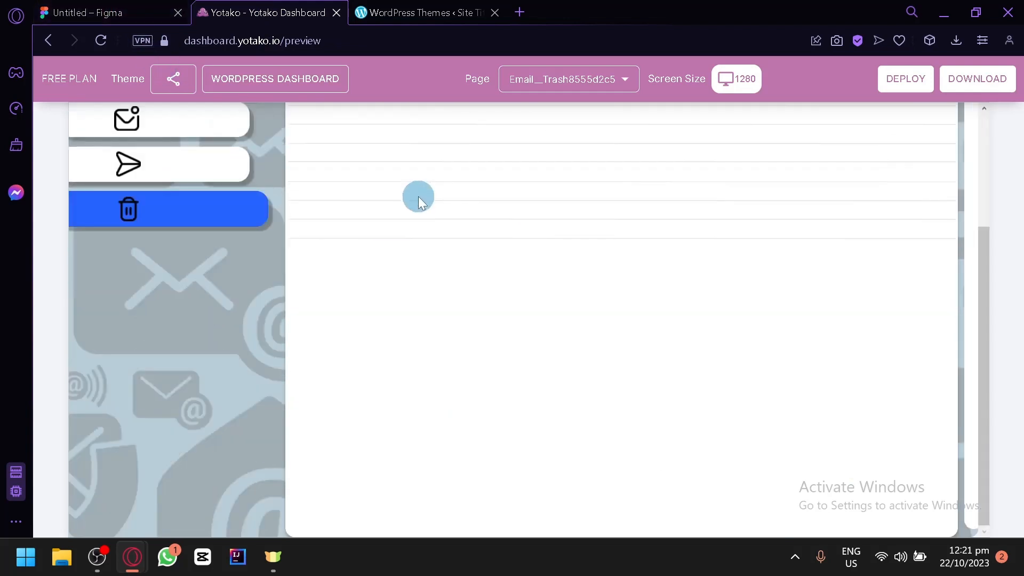
scroll(419, 196, "up", 3)
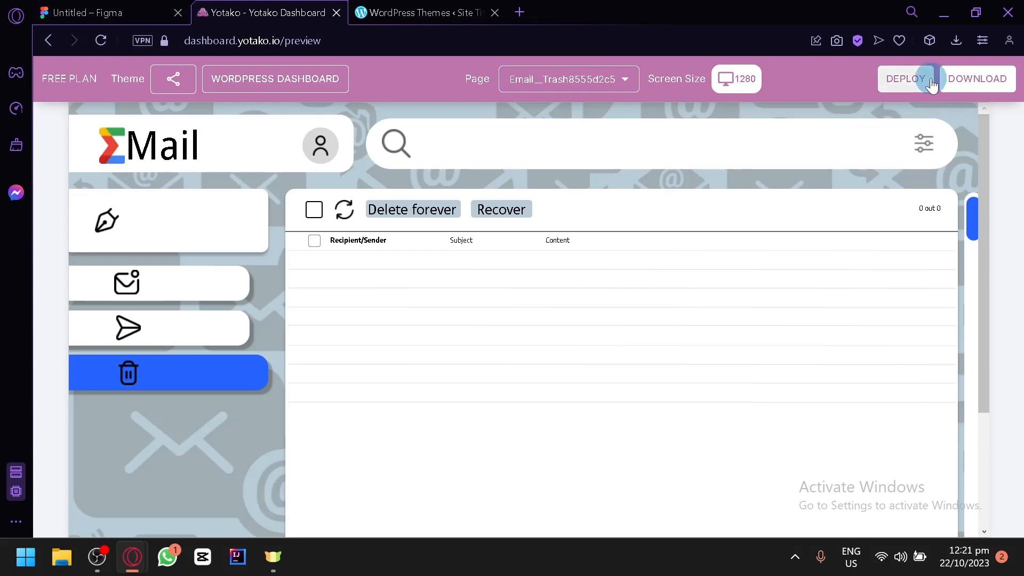
Open the WordPress dashboard of the previewed site and view its list of posts, followed by its list of pages.
left_click(297, 90)
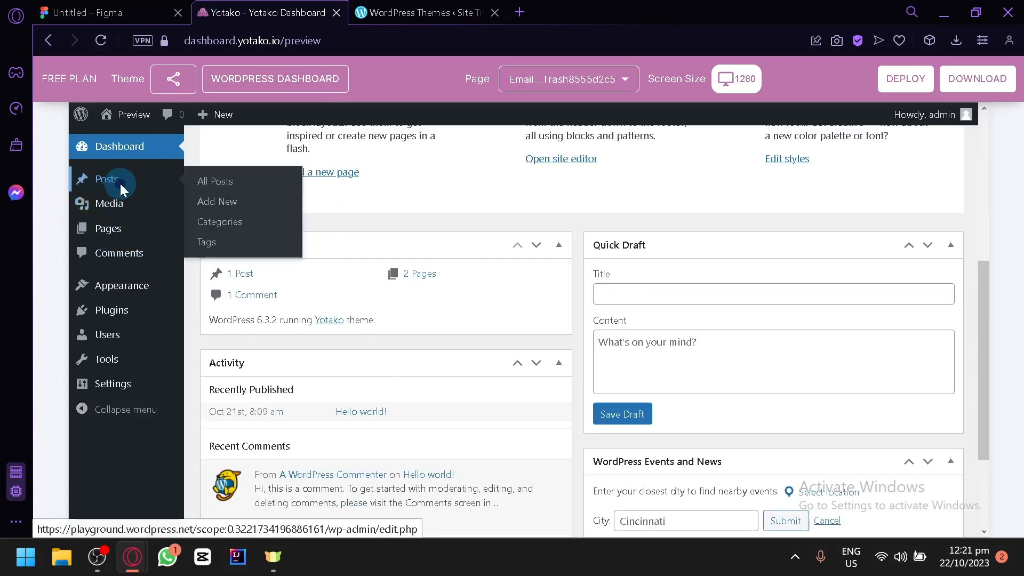
left_click(120, 181)
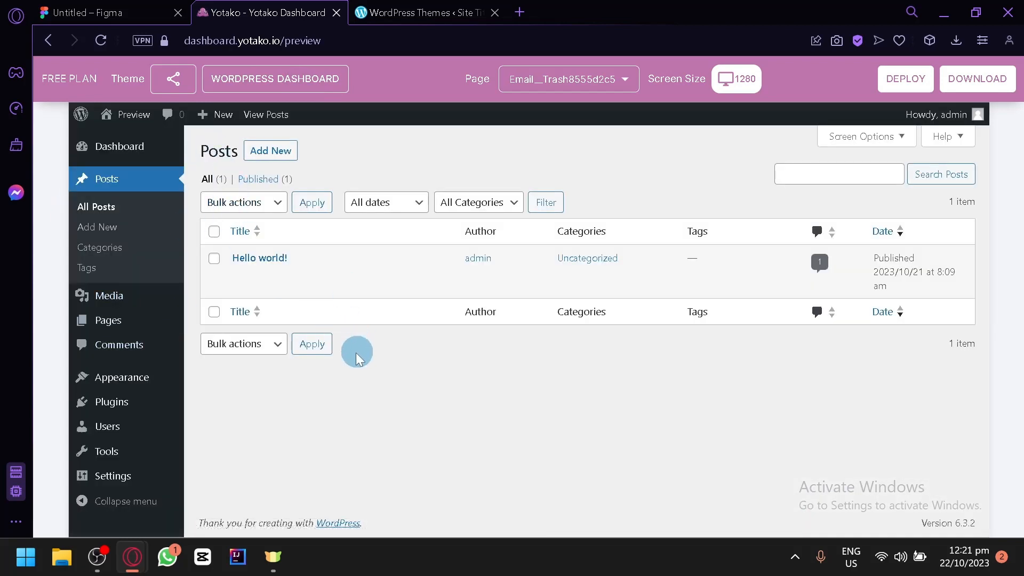
left_click(138, 326)
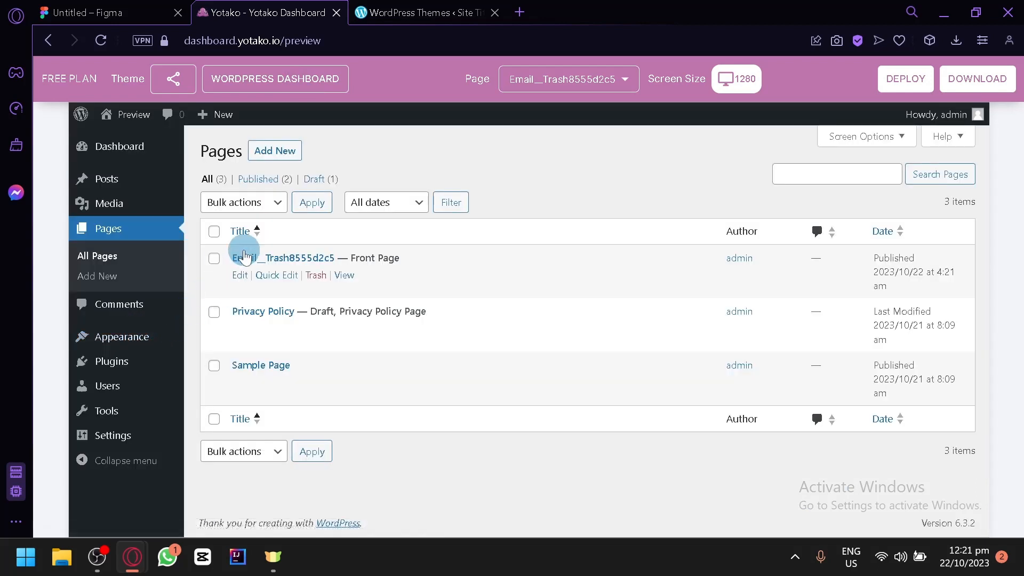
Open the Email__Trash8555d2c5 front page in the block editor, dismissing the welcome guide and hiding the settings sidebar.
left_click(265, 262)
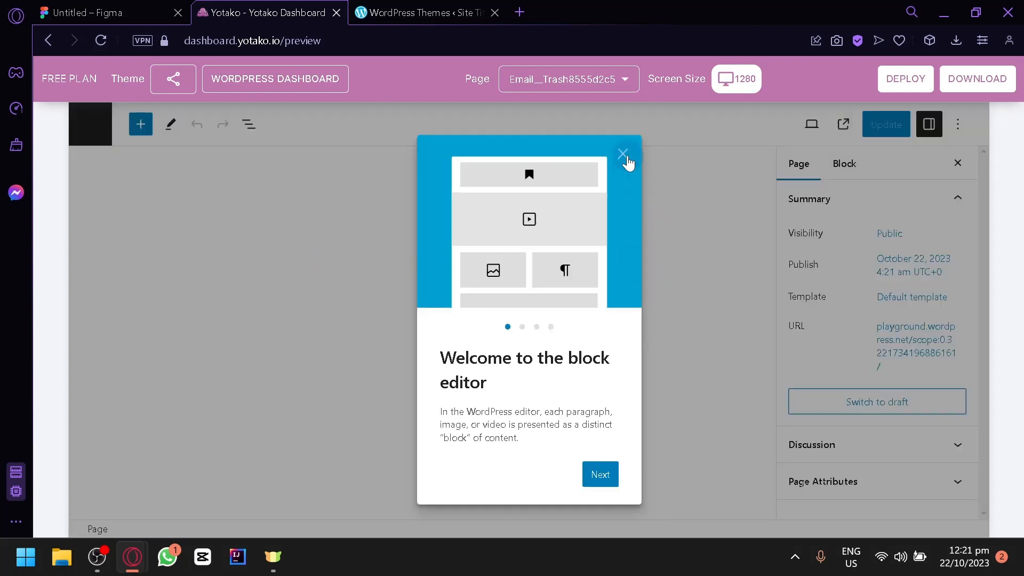
left_click(624, 156)
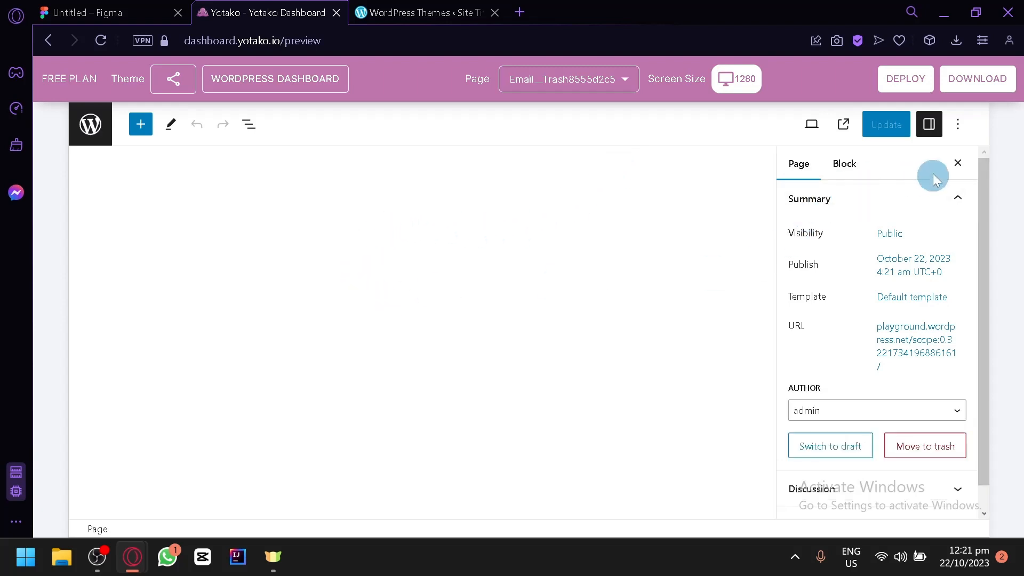
left_click(958, 163)
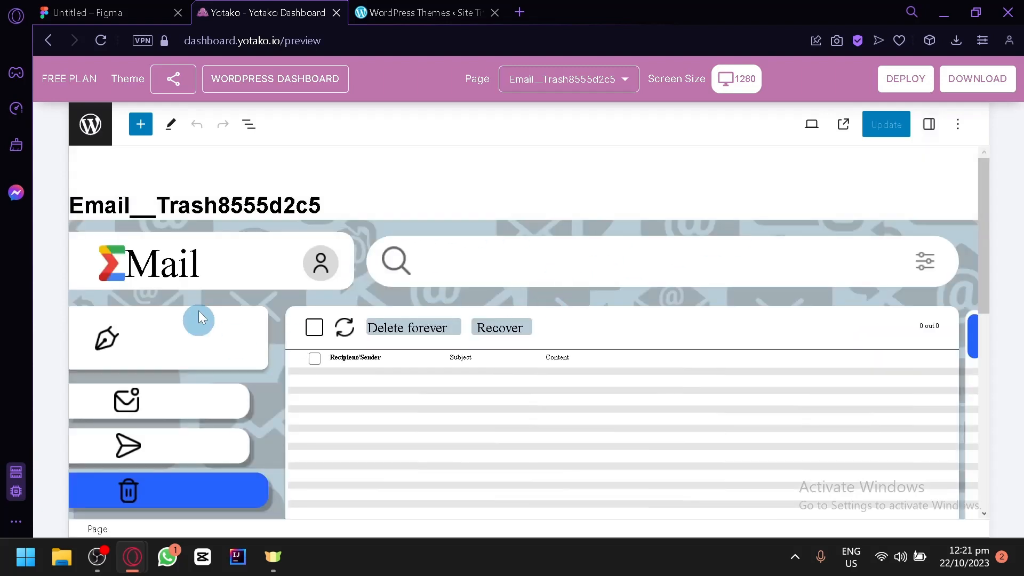
Switch to the Figma file to view the original email frames on the canvas.
left_click(107, 11)
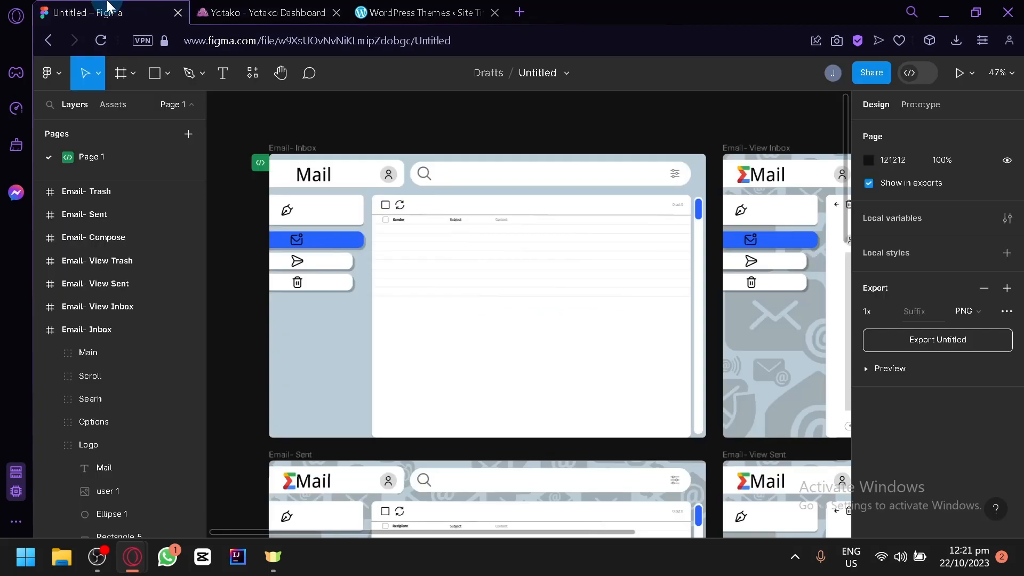
left_click(371, 106)
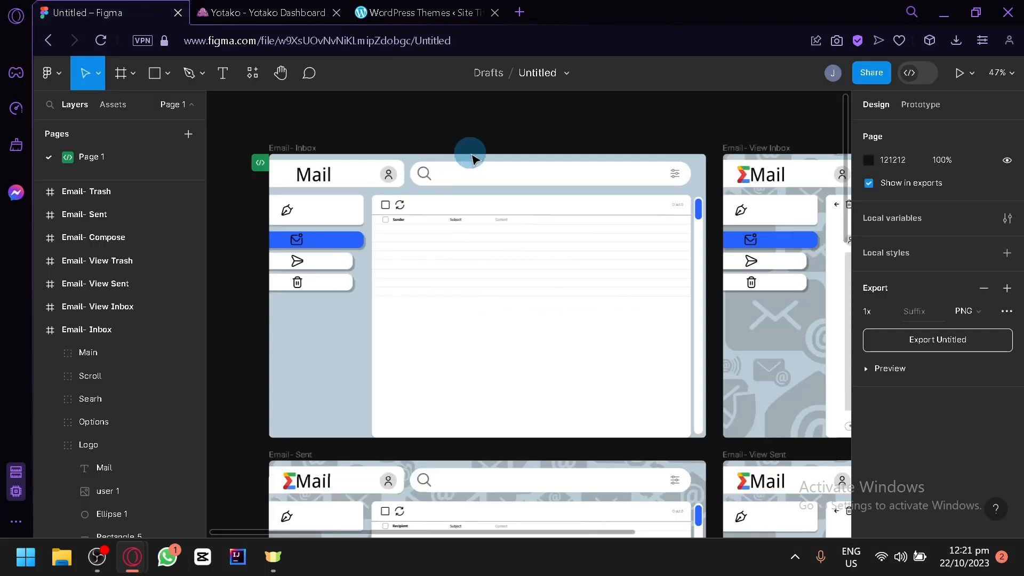